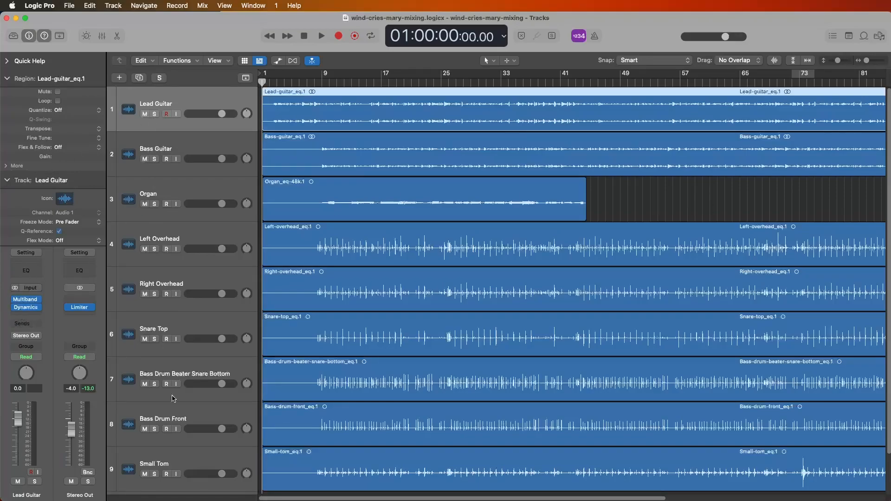
# Step: Insert the stereo Spatial Pan plug-in on the Lead Guitar track after its dynamics plug-ins
pyautogui.click(20, 316)
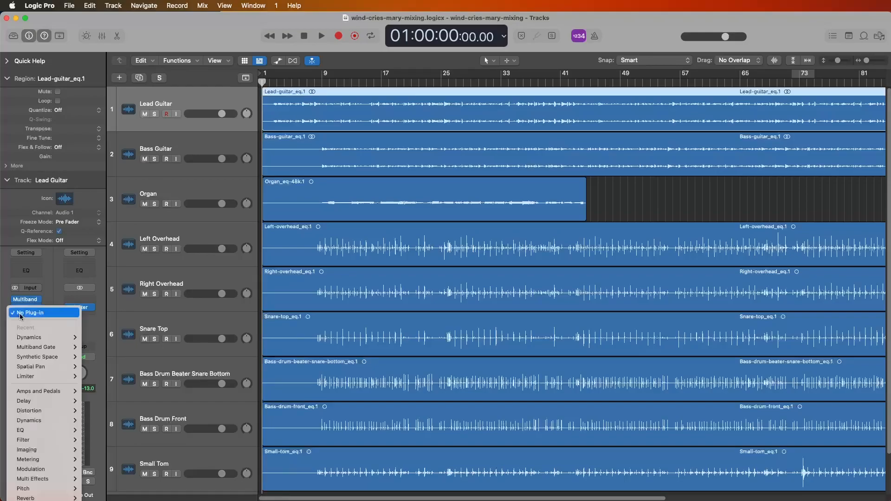
pyautogui.moveTo(49, 367)
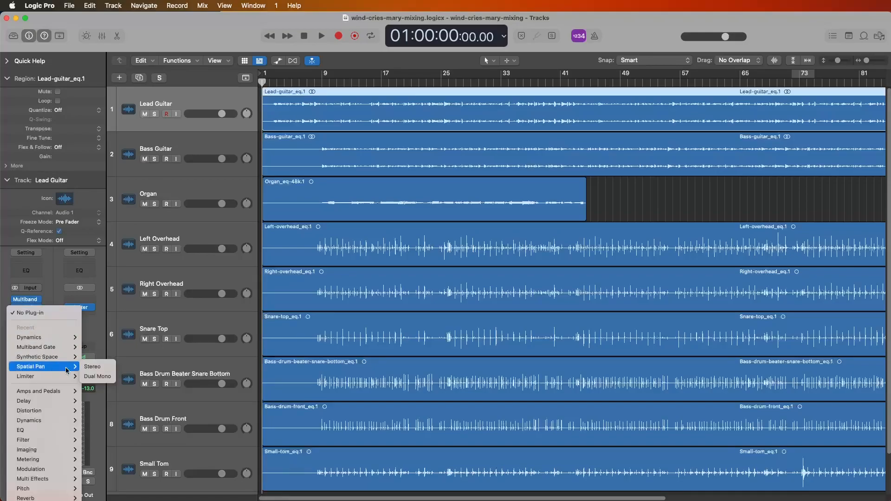
pyautogui.click(98, 368)
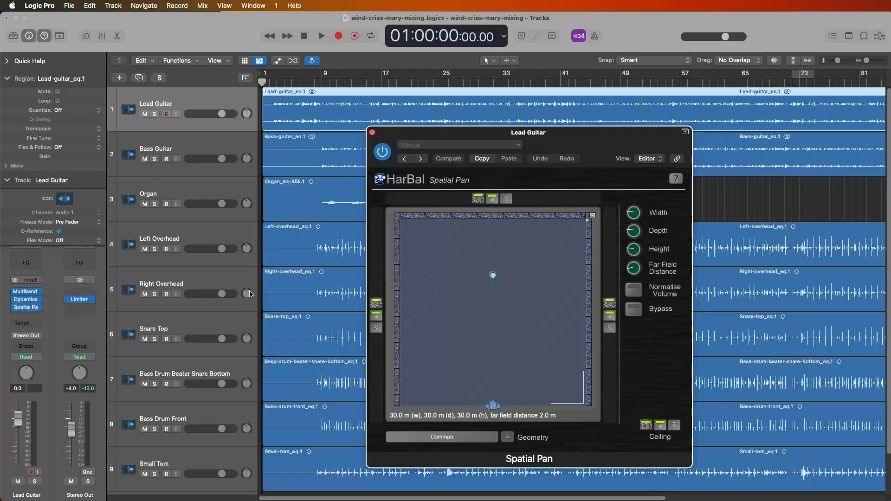
# Step: Label the Lead Guitar source in the Spatial Pan room as the guitar and close the plug-in window
pyautogui.doubleClick(493, 277)
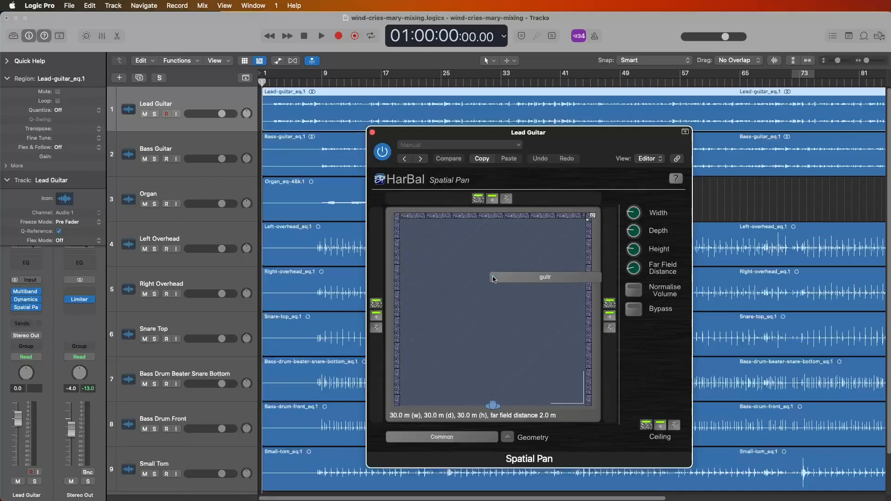
pyautogui.write('guitr=a')
pyautogui.press('Return')
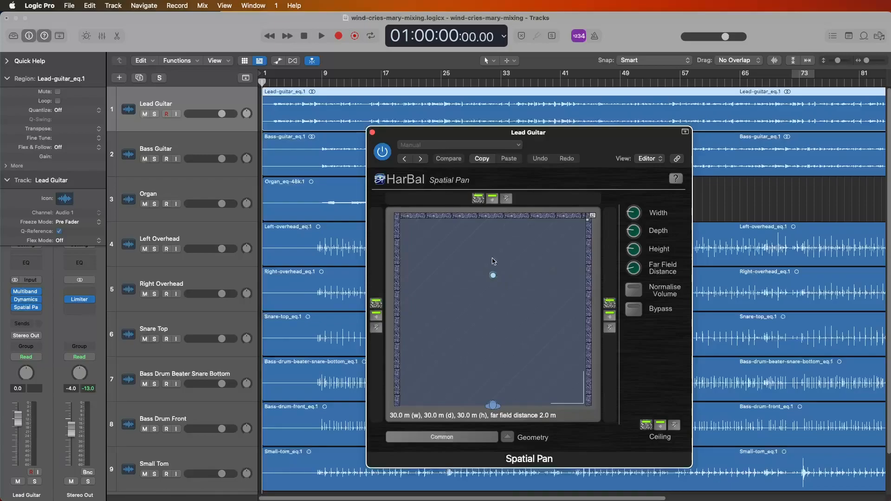
pyautogui.click(373, 133)
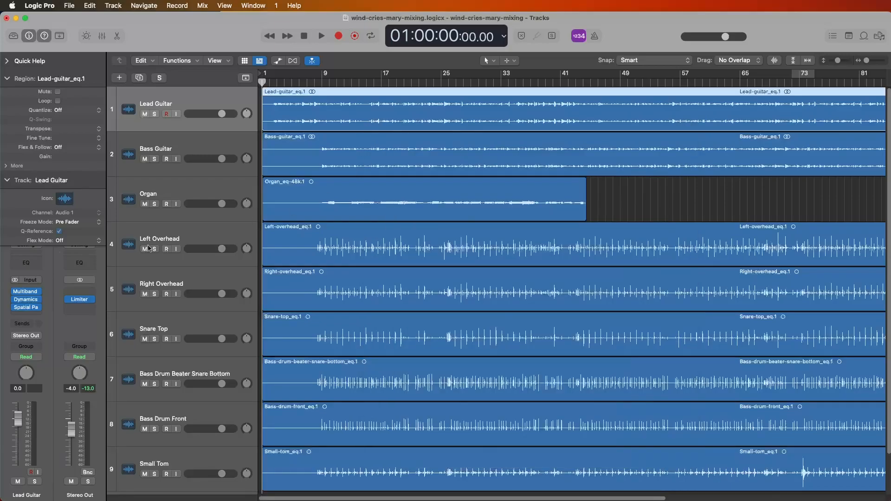
# Step: Insert the stereo Spatial Pan plug-in on the Bass Guitar track after its dynamics plug-ins
pyautogui.click(156, 145)
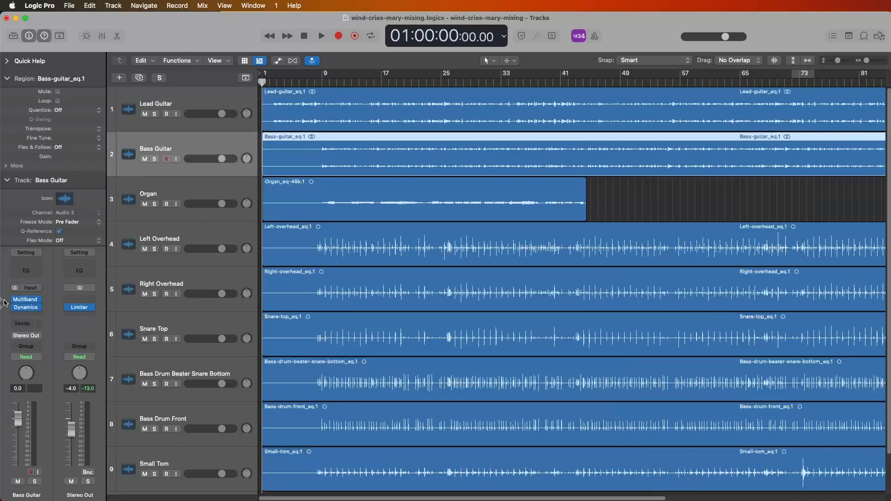
pyautogui.click(26, 316)
pyautogui.moveTo(65, 337)
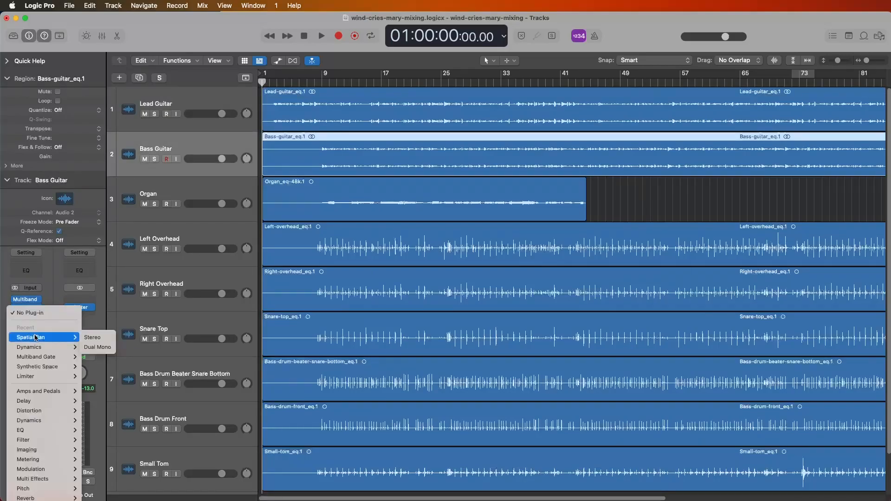
pyautogui.click(99, 338)
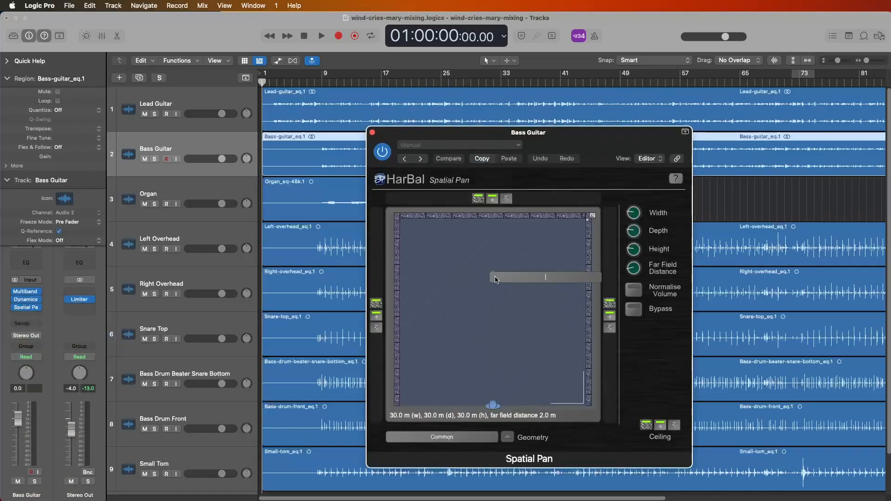
# Step: Label the new source as the bass and spread the two overlapping sources to either side of the listener, about a third of the room's depth away
pyautogui.write('ss')
pyautogui.press('Return')
pyautogui.moveTo(495, 279); pyautogui.dragTo(444, 341)
pyautogui.moveTo(492, 278); pyautogui.dragTo(528, 341)
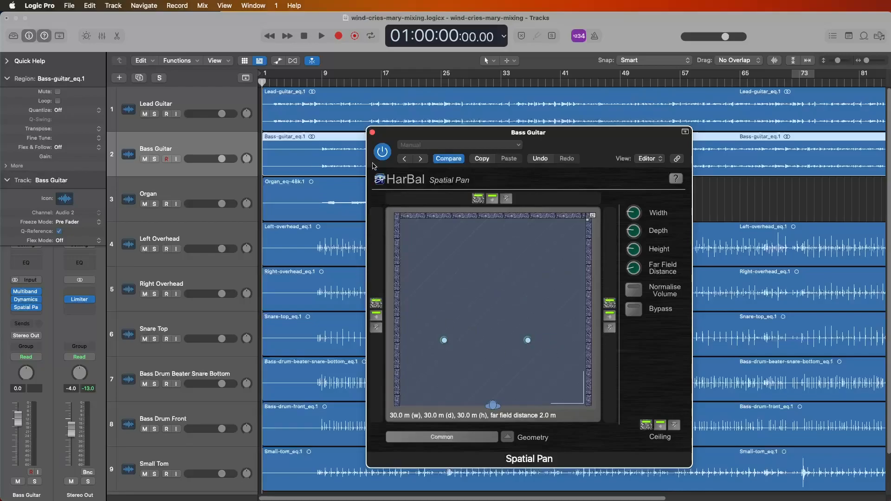
pyautogui.click(372, 133)
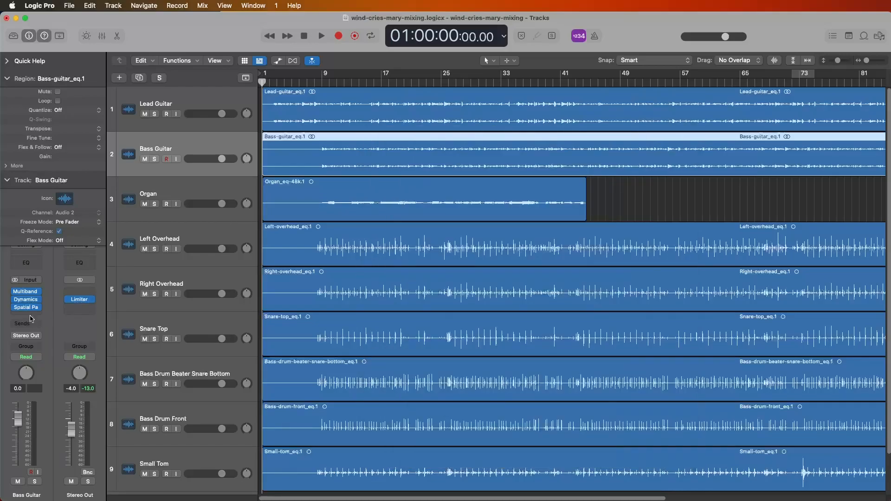
# Step: Insert the stereo Spatial Pan plug-in on the Organ track after its Dynamics plug-in
pyautogui.click(130, 186)
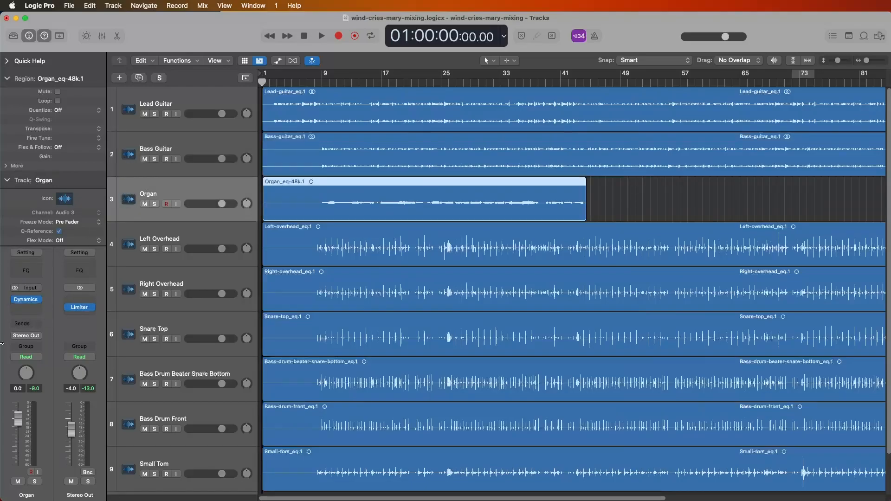
pyautogui.click(28, 309)
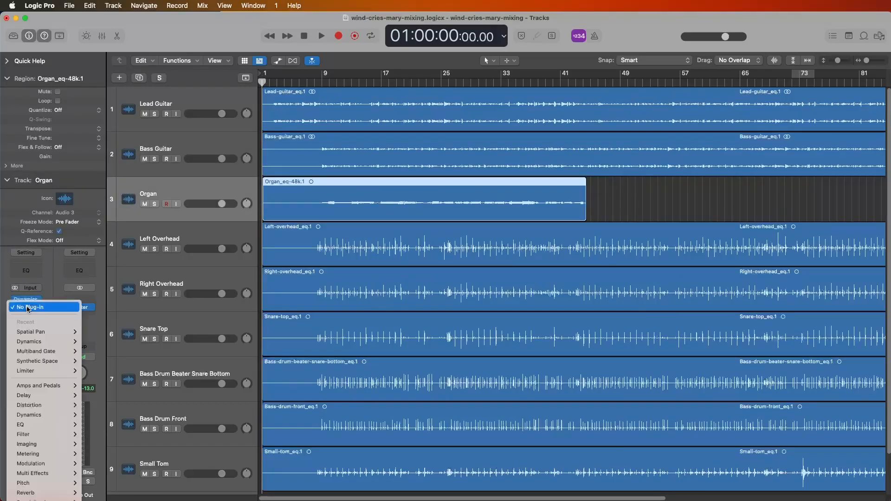
pyautogui.moveTo(31, 334)
pyautogui.click(91, 332)
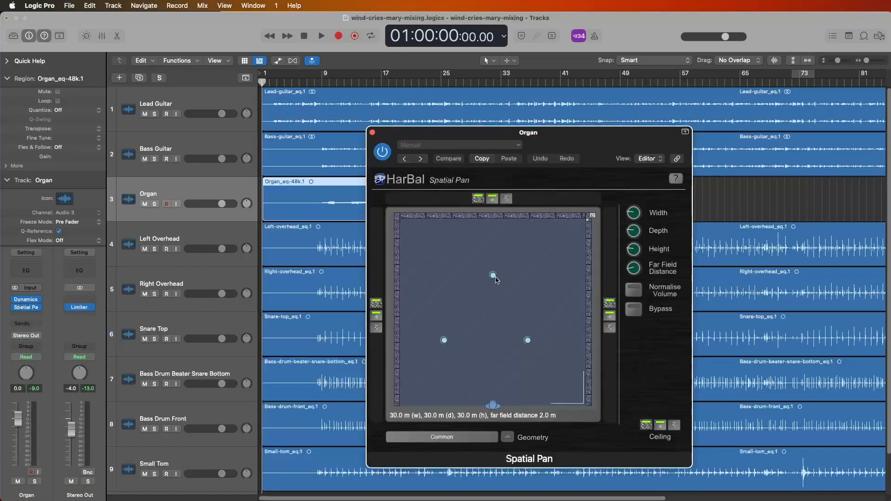
# Step: Label the Organ source "organ" and place it between the two guitar sources, at the same distance from the listener
pyautogui.doubleClick(495, 278)
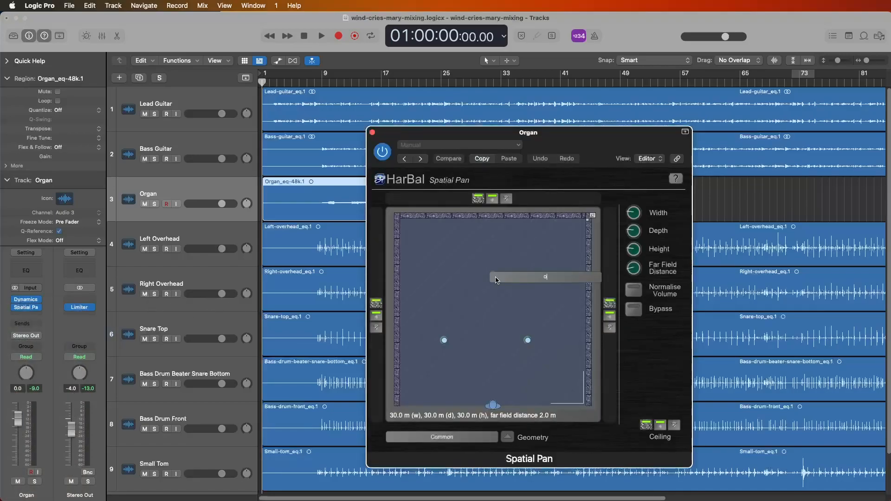
pyautogui.write('organ')
pyautogui.press('Return')
pyautogui.moveTo(496, 280); pyautogui.dragTo(493, 345)
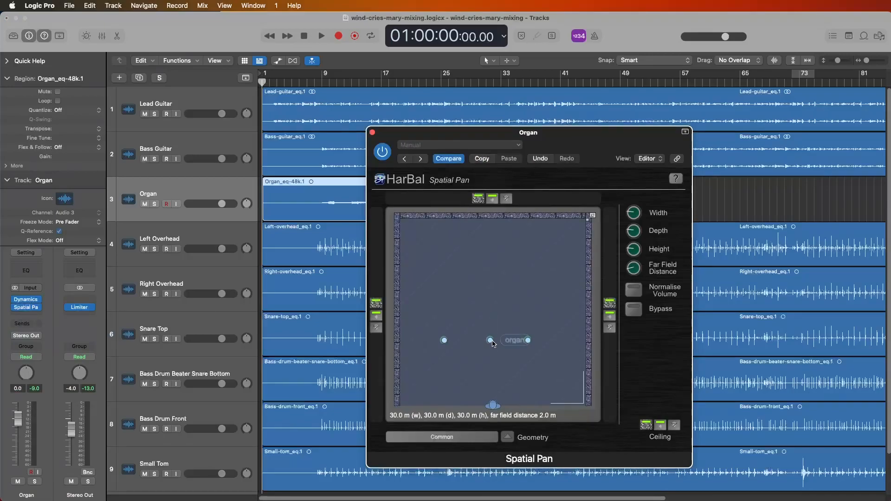
pyautogui.click(372, 133)
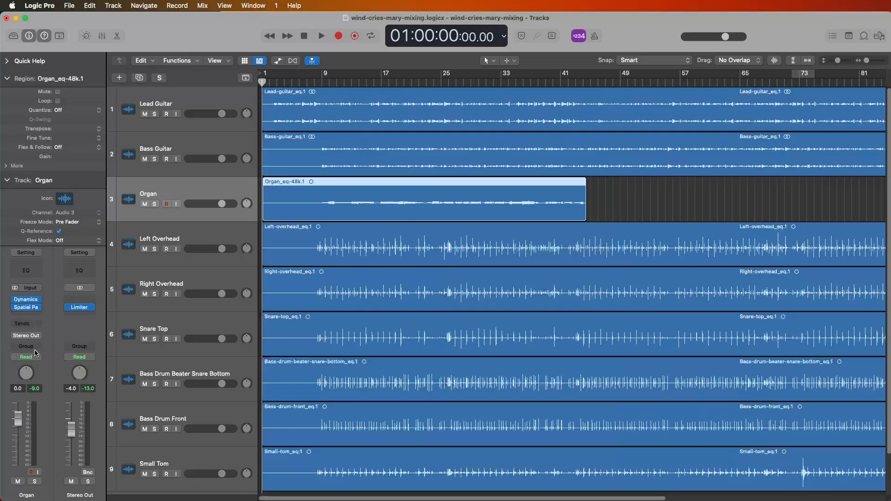
# Step: Insert the stereo Spatial Pan plug-in on the Left Overhead track after its dynamics plug-ins
pyautogui.click(126, 256)
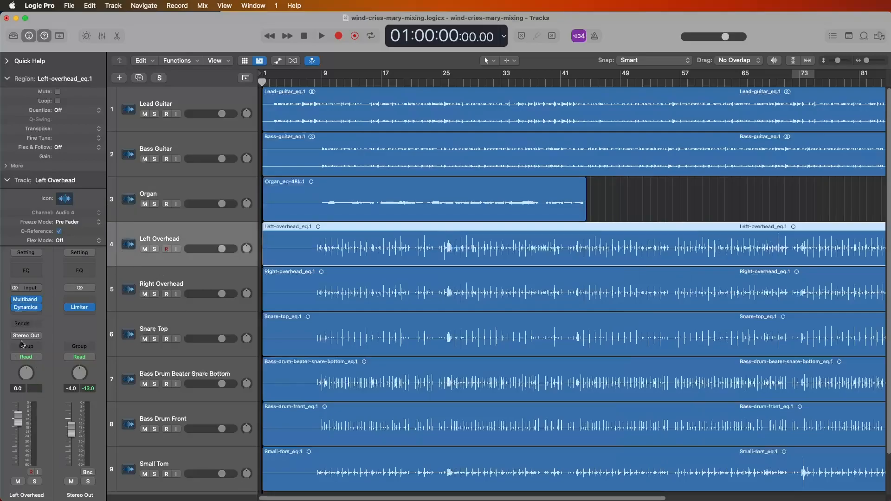
pyautogui.click(22, 319)
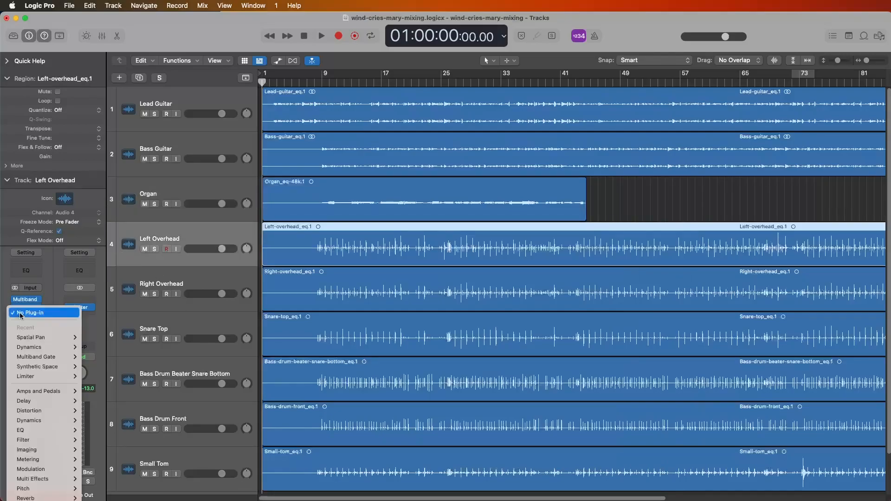
pyautogui.moveTo(44, 337)
pyautogui.click(91, 340)
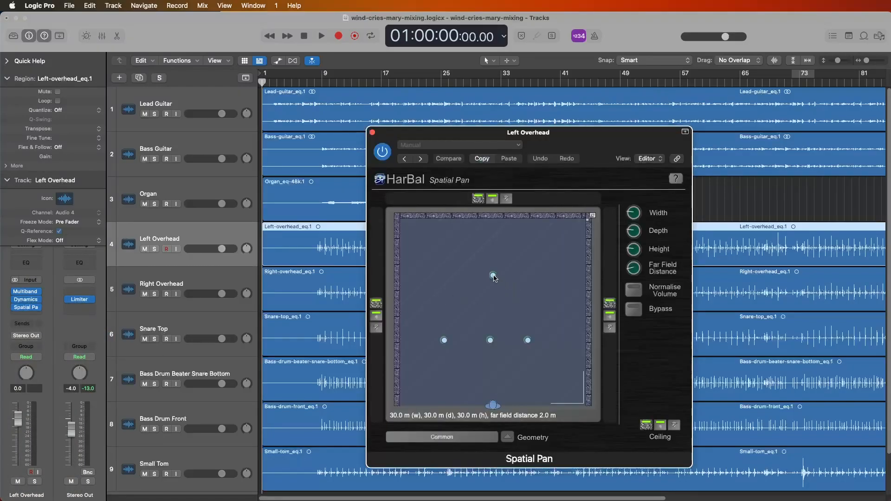
# Step: Label the Left Overhead source "L O/H" and place it on the room's left side, behind the left guitar source
pyautogui.doubleClick(494, 276)
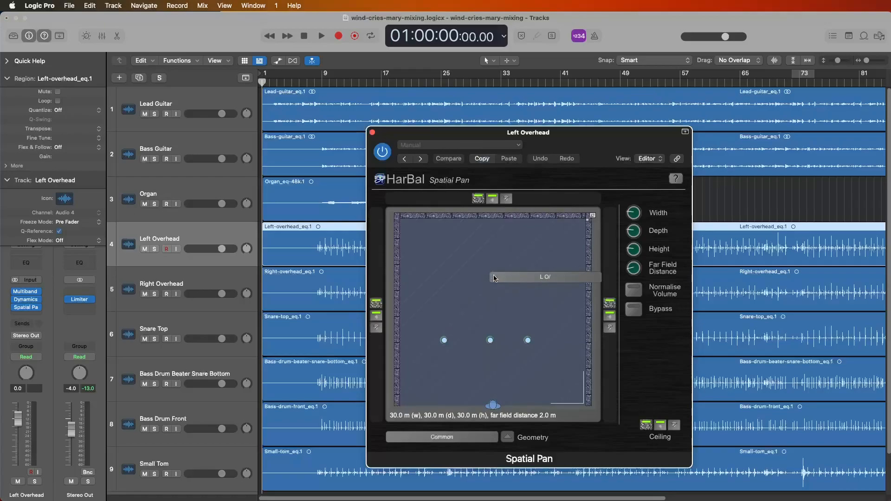
pyautogui.write('L O/H')
pyautogui.press('Return')
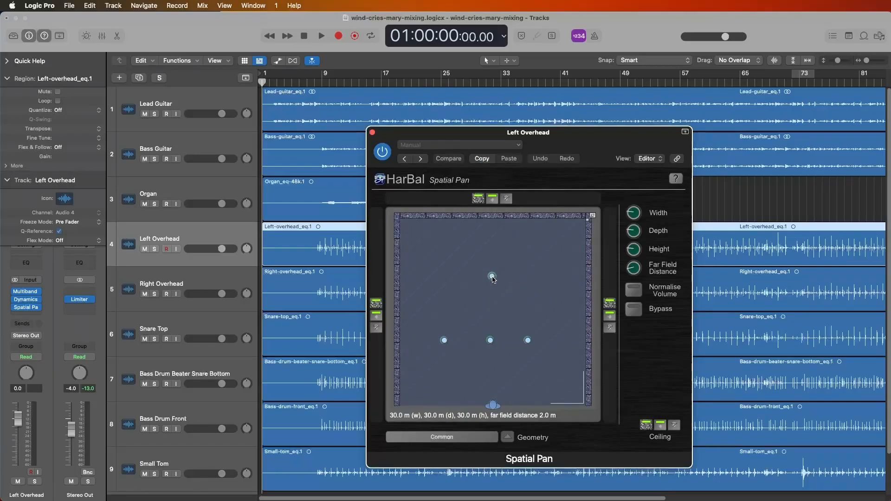
pyautogui.moveTo(493, 276); pyautogui.dragTo(441, 294)
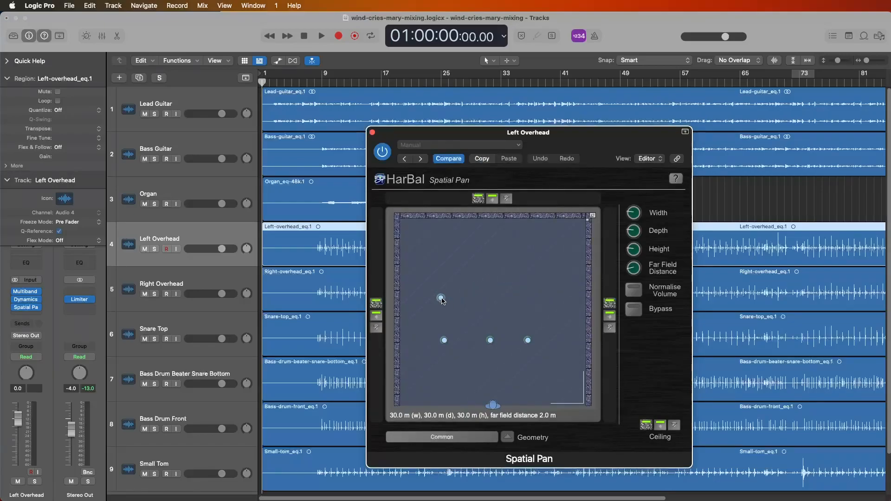
pyautogui.click(373, 133)
# Step: Insert the stereo Spatial Pan plug-in on the Right Overhead track after its dynamics plug-ins
pyautogui.click(136, 280)
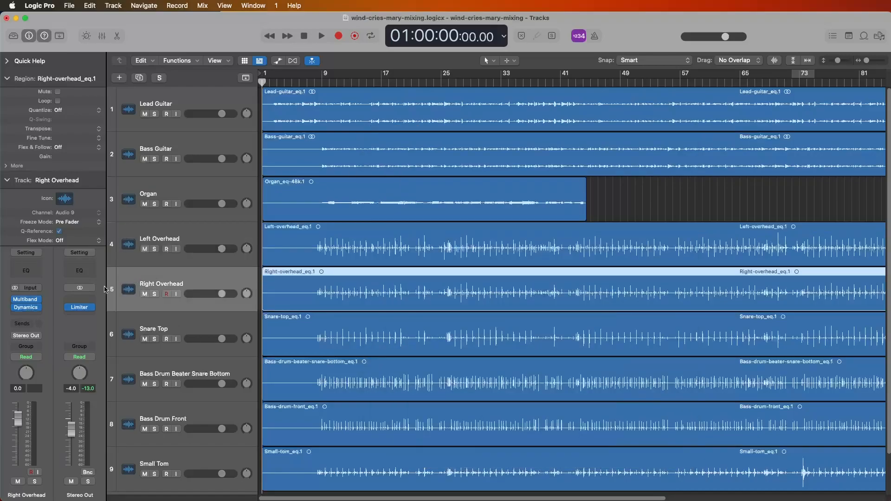
pyautogui.click(31, 317)
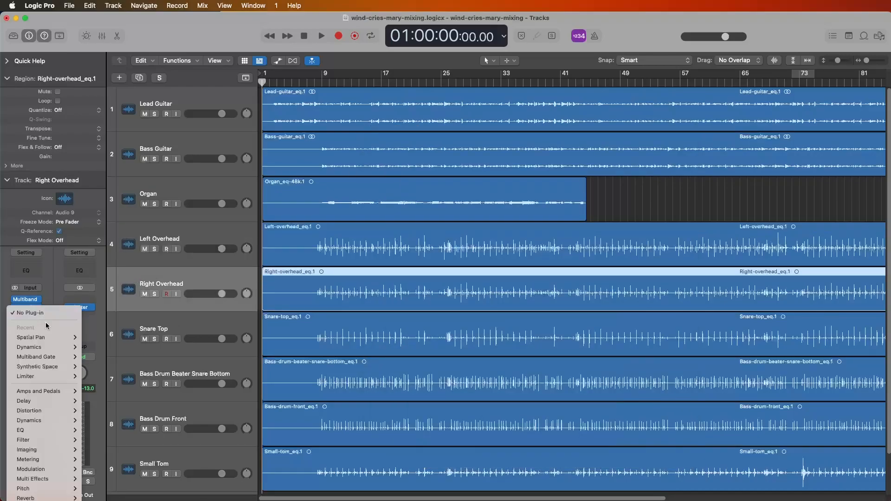
pyautogui.click(88, 338)
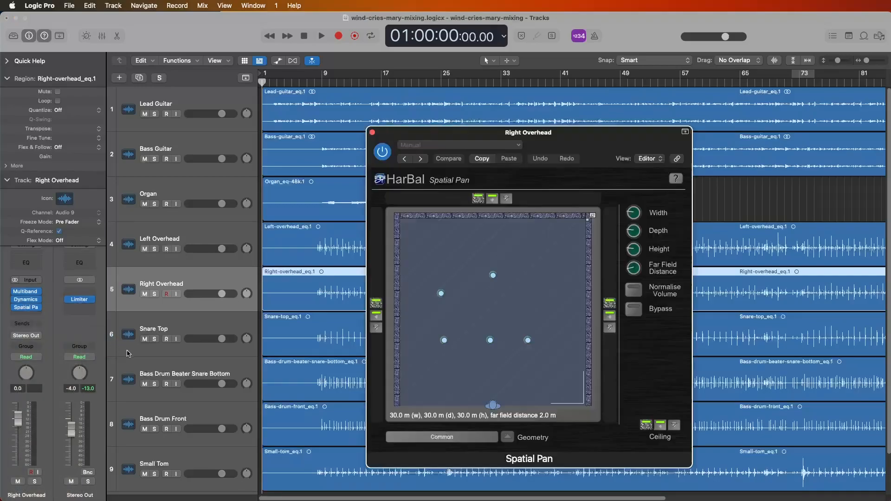
# Step: Label the Right Overhead source "R O/H" and place it on the room's right side, roughly level with the left overhead
pyautogui.doubleClick(495, 277)
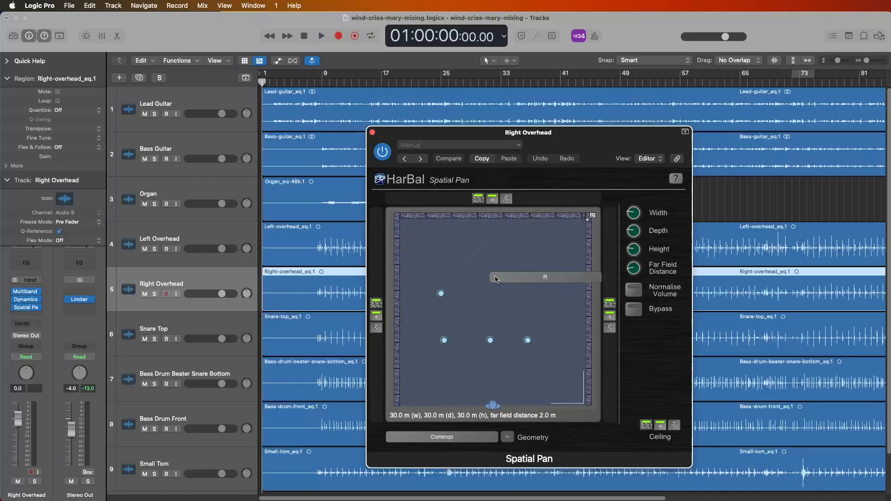
pyautogui.write('R O/H')
pyautogui.press('Return')
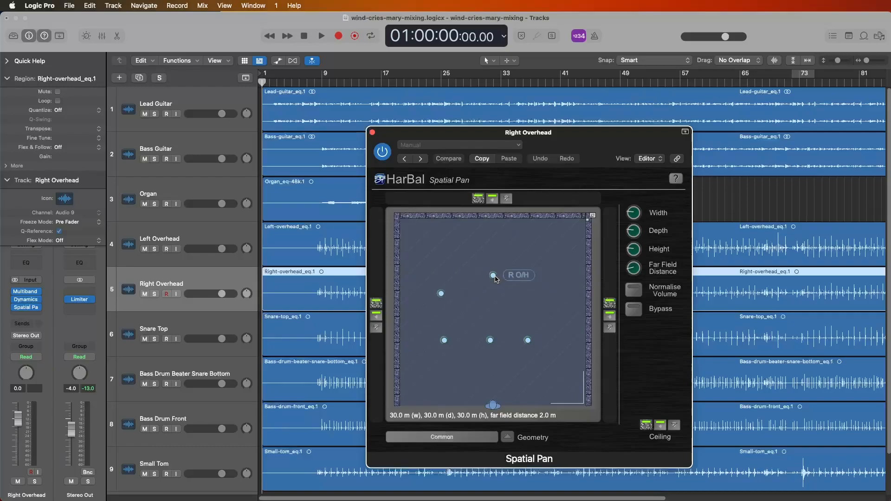
pyautogui.moveTo(495, 277); pyautogui.dragTo(535, 287)
pyautogui.click(372, 133)
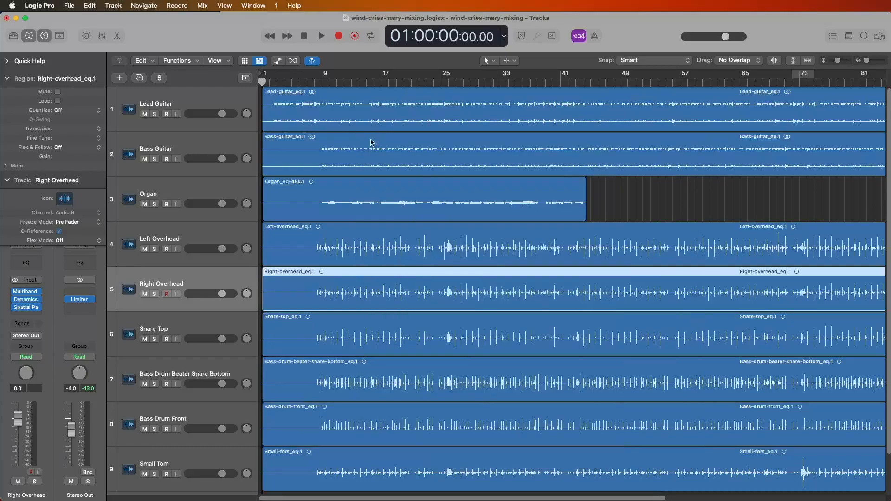
# Step: Insert the stereo Spatial Pan plug-in on the Snare Top track after its Dynamics plug-in
pyautogui.click(127, 324)
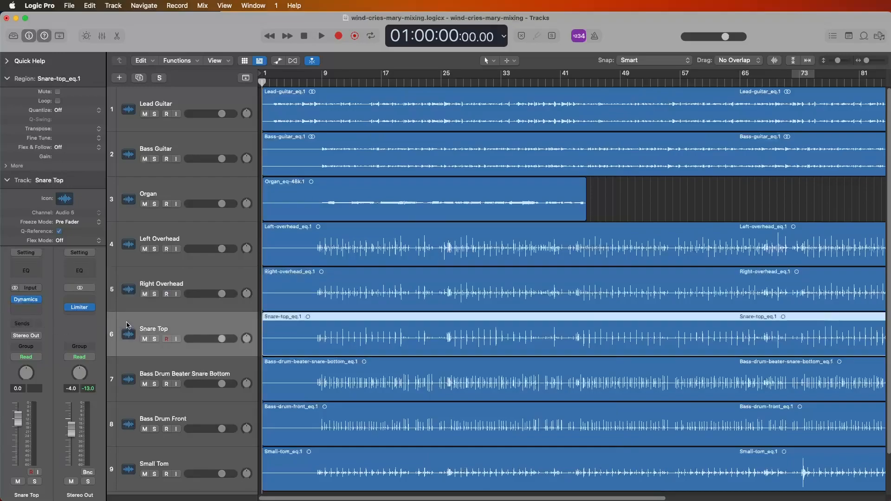
pyautogui.click(32, 311)
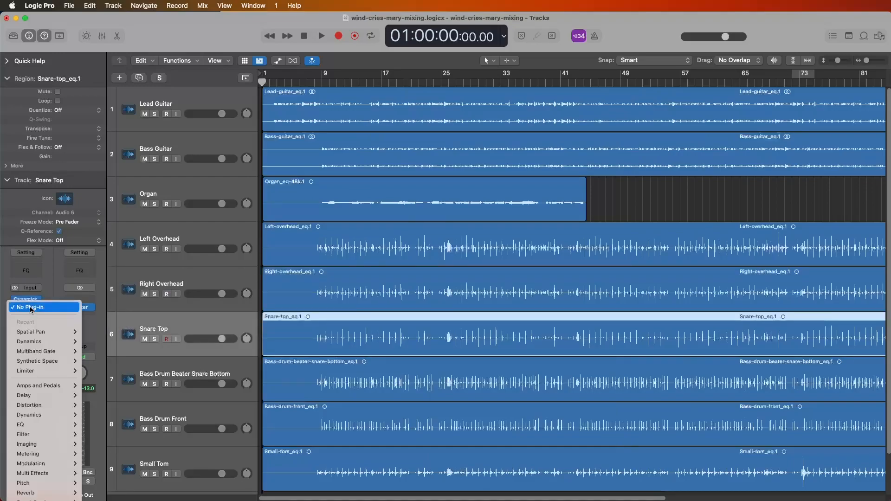
pyautogui.moveTo(38, 332)
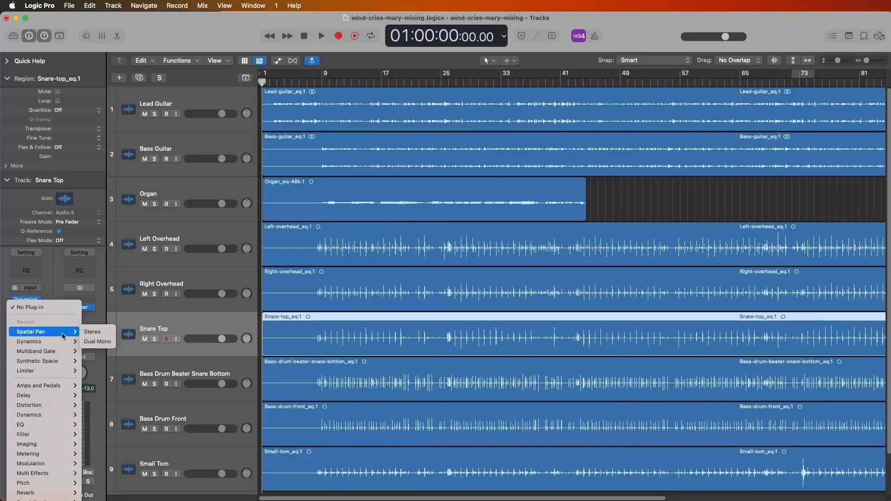
pyautogui.click(92, 332)
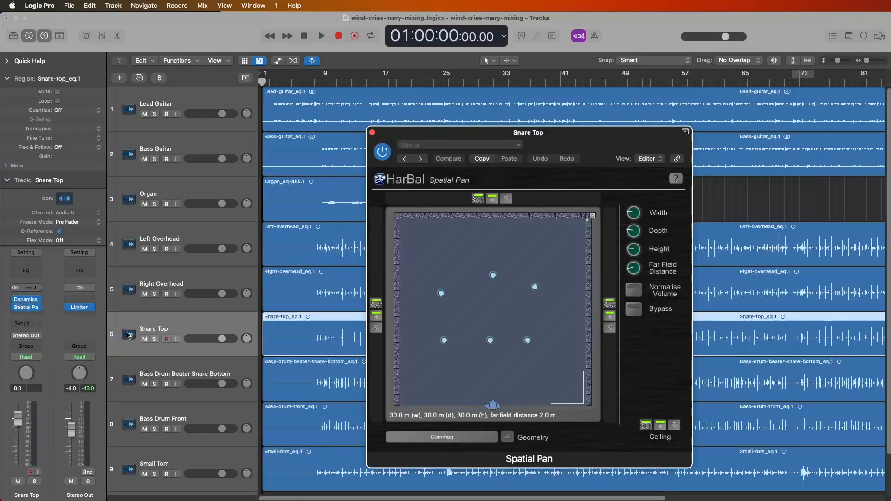
# Step: Label the Snare Top source "snare top" and place it just behind and slightly left of the organ source
pyautogui.doubleClick(494, 279)
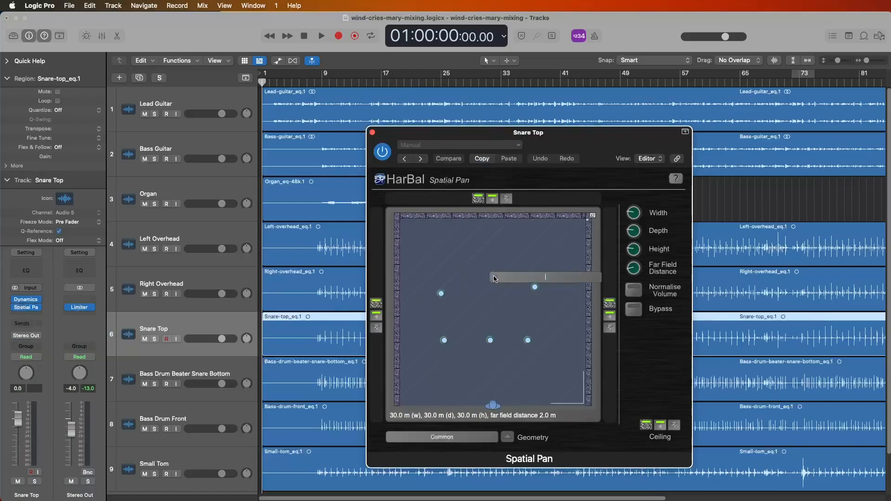
pyautogui.write('snare top')
pyautogui.press('Return')
pyautogui.moveTo(494, 277); pyautogui.dragTo(484, 328)
pyautogui.click(373, 133)
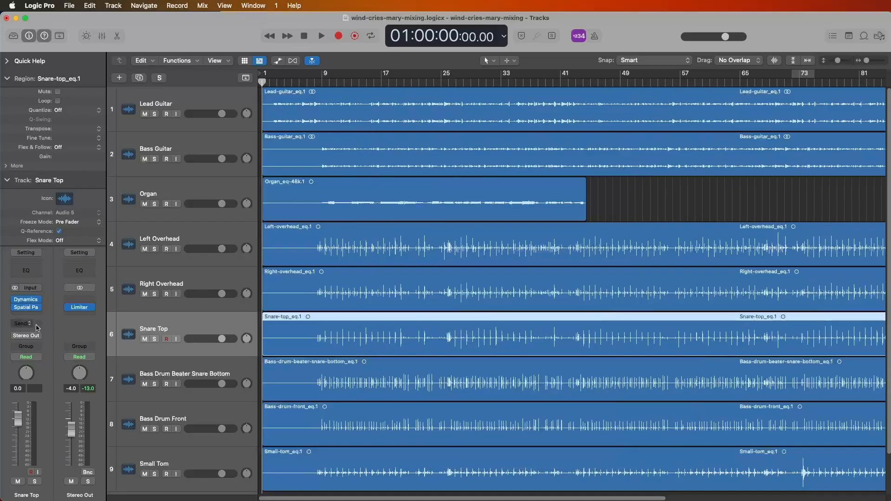
# Step: Insert the stereo Spatial Pan plug-in on the Bass Drum Beater Snare Bottom track after its Dynamics plug-in
pyautogui.click(123, 371)
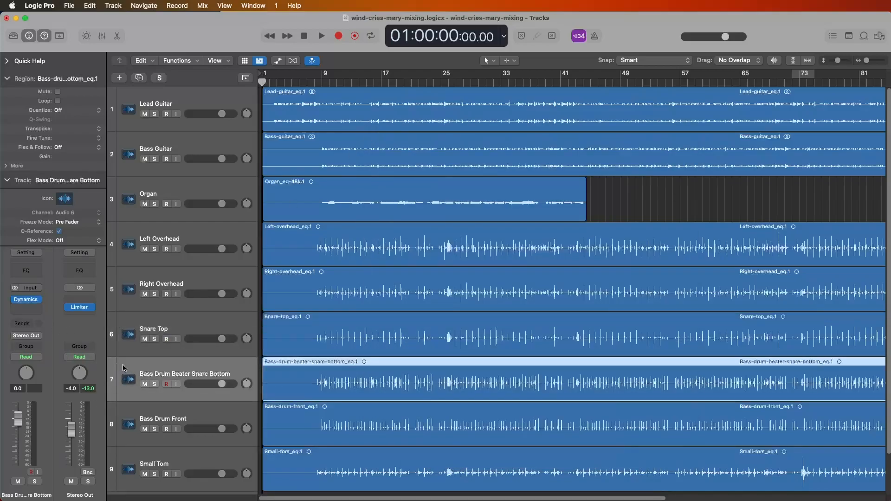
pyautogui.click(26, 310)
pyautogui.moveTo(46, 332)
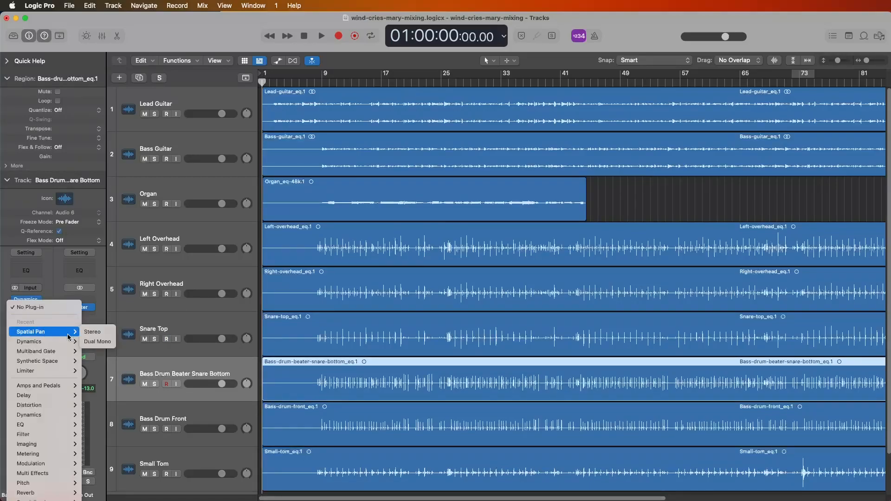
pyautogui.click(91, 333)
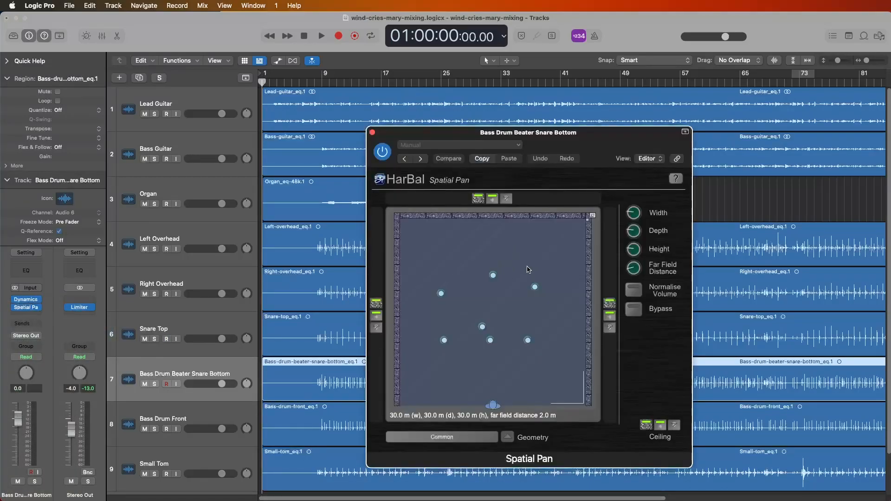
# Step: Label the new source "snare bottom/ BD" and place it directly behind the snare top source
pyautogui.doubleClick(495, 278)
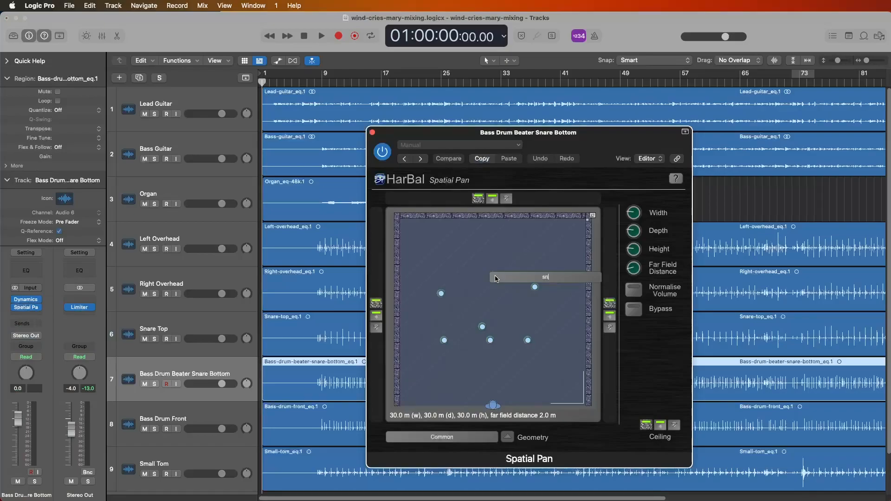
pyautogui.write('snare bottom')
pyautogui.press('BackSpace')
pyautogui.write('/ BD')
pyautogui.press('Return')
pyautogui.moveTo(495, 276); pyautogui.dragTo(483, 315)
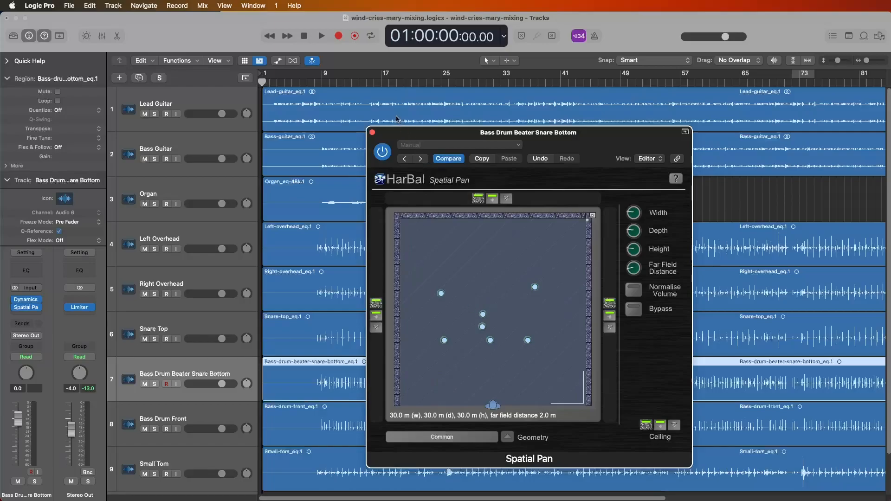
pyautogui.click(372, 132)
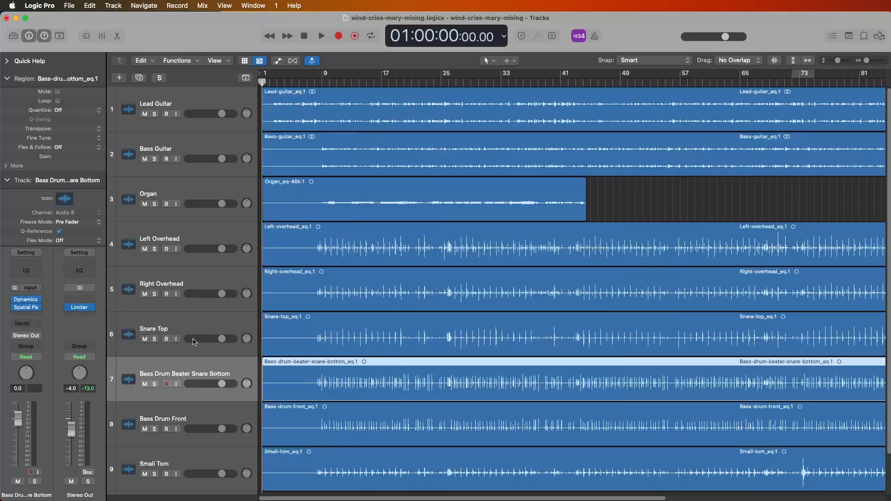
# Step: Insert the stereo Spatial Pan plug-in on the Bass Drum Front track after its Dynamics plug-in
pyautogui.click(129, 415)
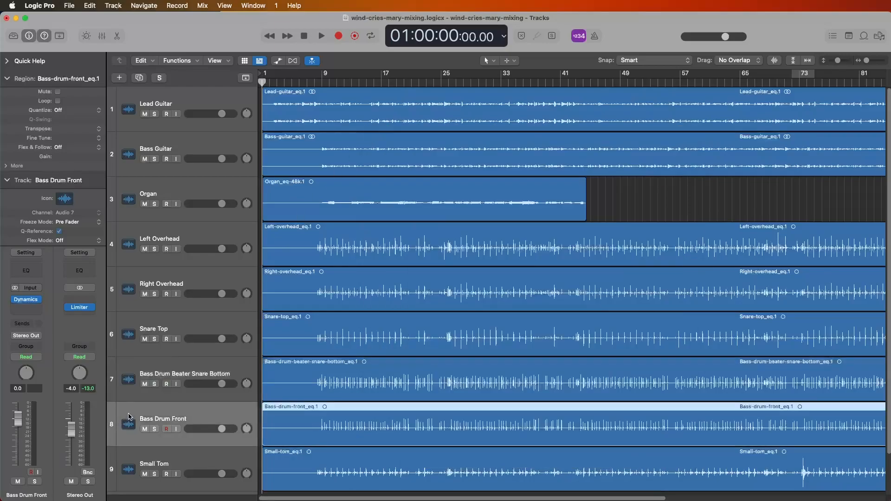
pyautogui.click(32, 309)
pyautogui.moveTo(45, 332)
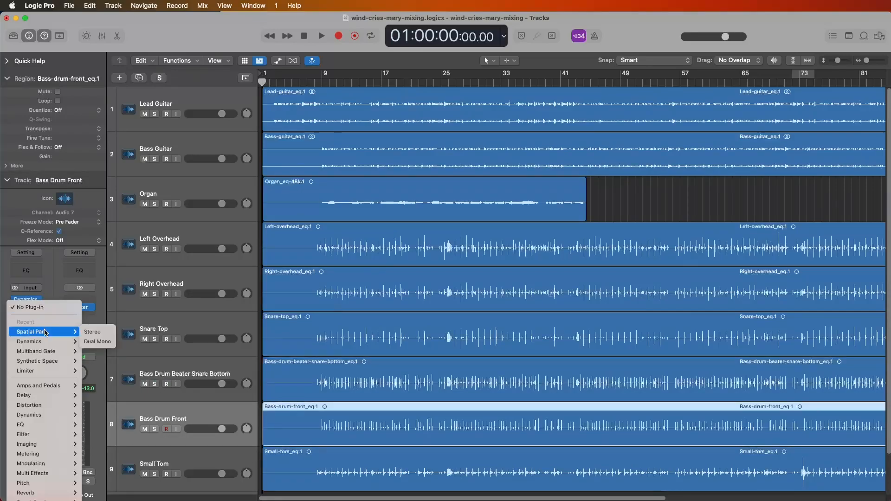
pyautogui.click(93, 332)
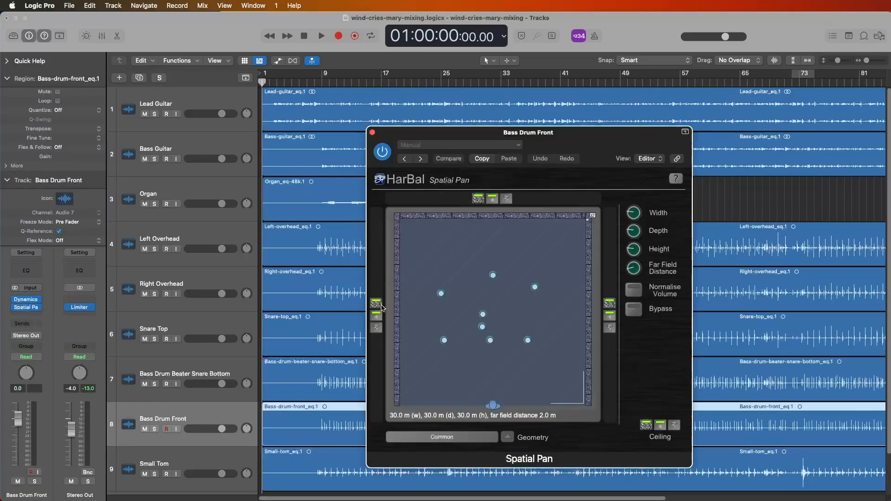
# Step: Label the Bass Drum Front source "BD" and place it directly in front of the organ source, toward the listener
pyautogui.doubleClick(494, 277)
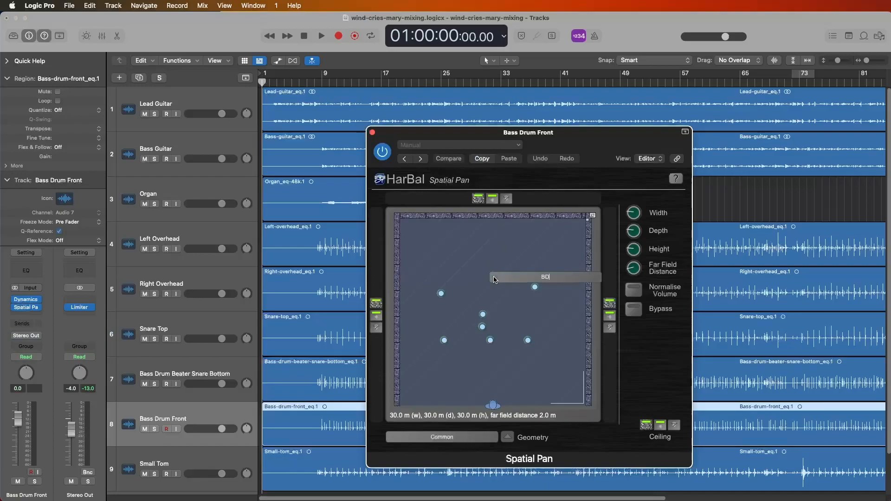
pyautogui.press('Return')
pyautogui.moveTo(495, 279); pyautogui.dragTo(492, 358)
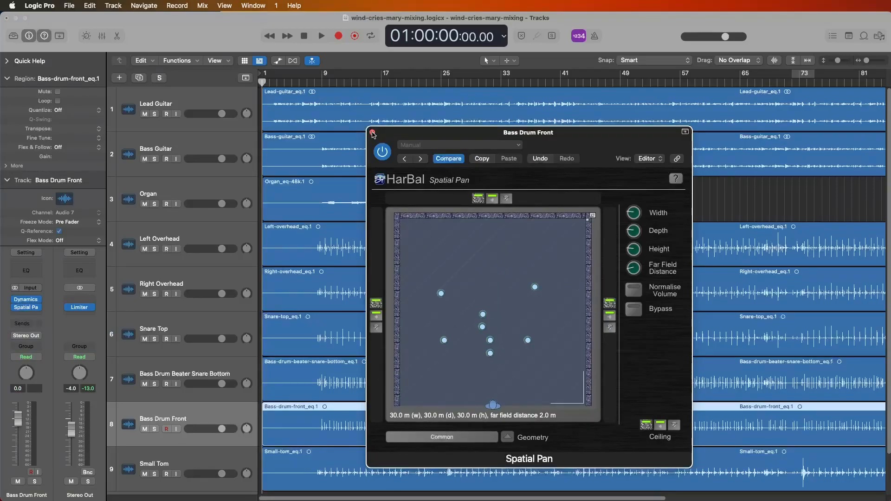
pyautogui.click(372, 134)
# Step: Insert the stereo Spatial Pan plug-in on the Small Tom track after its Dynamics plug-in
pyautogui.click(132, 454)
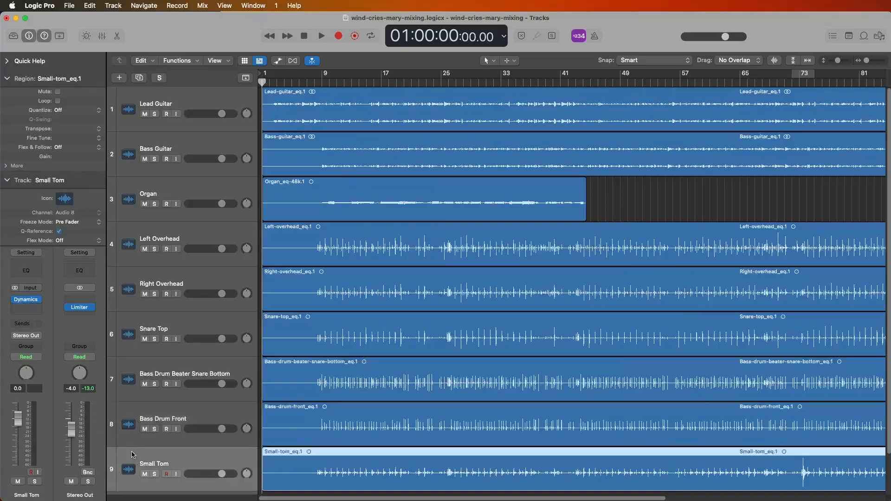
pyautogui.click(23, 308)
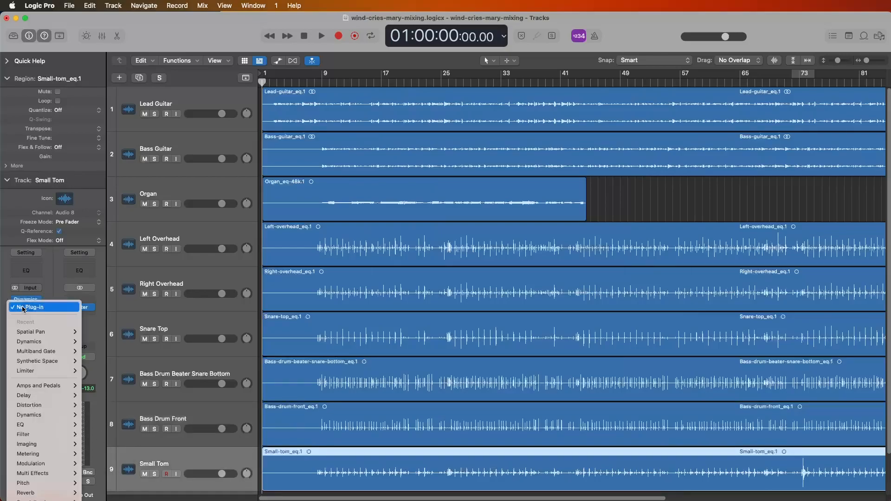
pyautogui.moveTo(70, 332)
pyautogui.click(98, 335)
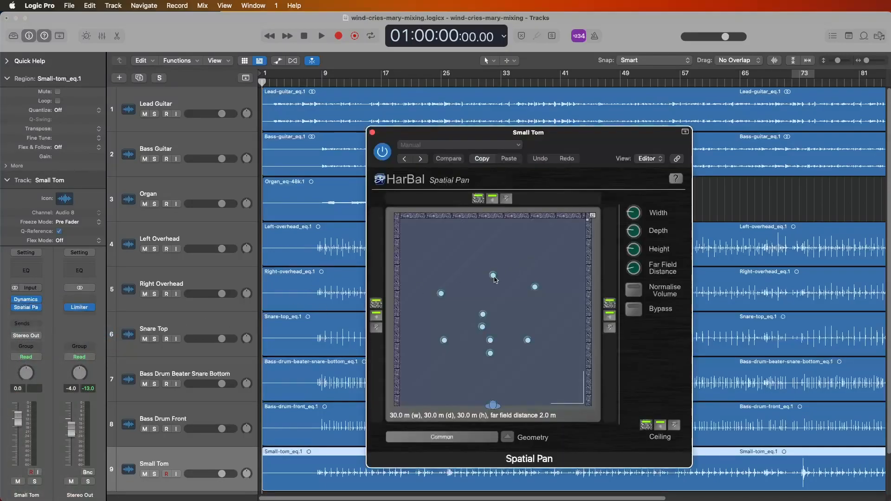
# Step: Label the Small Tom source and place it behind and slightly left of the snare bottom source
pyautogui.doubleClick(494, 277)
pyautogui.moveTo(494, 276); pyautogui.dragTo(491, 295)
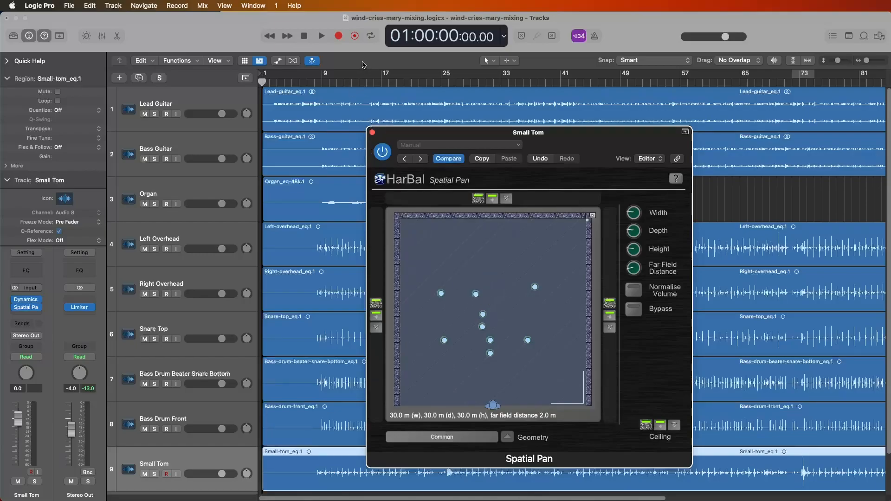
pyautogui.moveTo(428, 129); pyautogui.dragTo(363, 115)
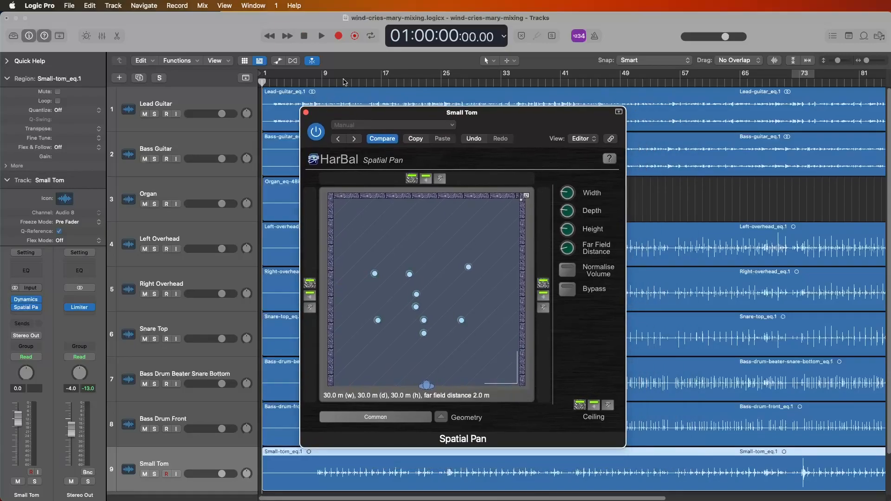
# Step: Play the mix and shrink the virtual room to 25.0 m wide, 18.7 m deep and 5.6 m high
pyautogui.click(274, 86)
pyautogui.click(327, 38)
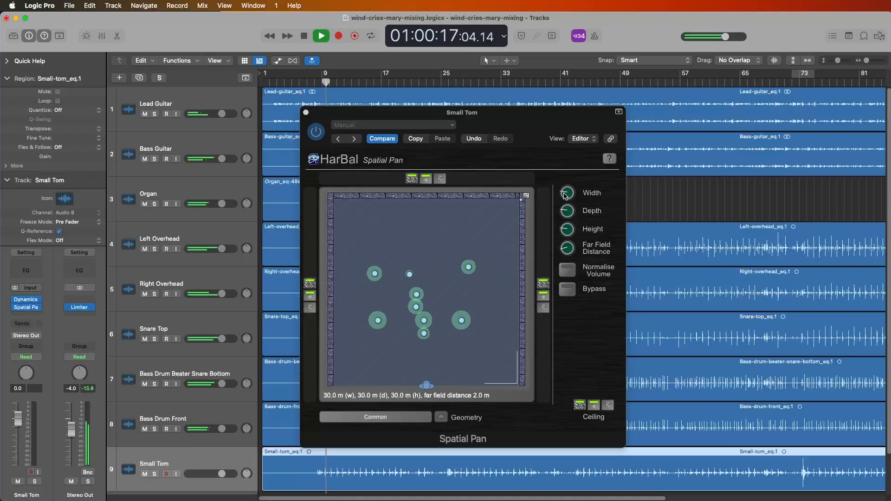
pyautogui.moveTo(565, 196); pyautogui.dragTo(570, 226)
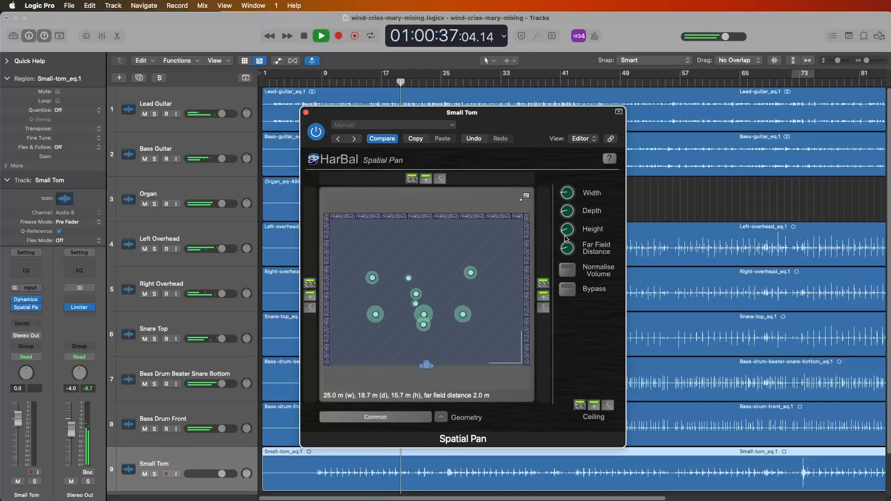
pyautogui.moveTo(566, 241); pyautogui.dragTo(567, 246)
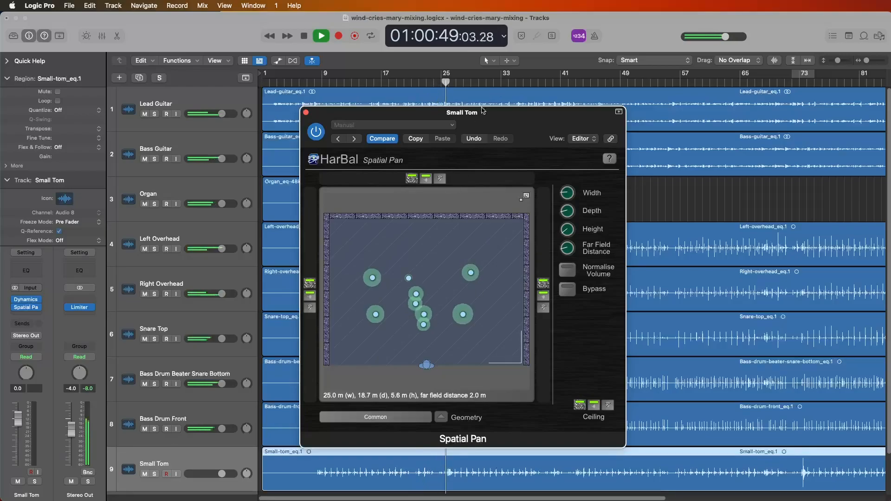
# Step: Move the front bass drum source close to the listener, with the organ and both guitar sources grouped tightly around and behind it
pyautogui.moveTo(444, 117); pyautogui.dragTo(496, 122)
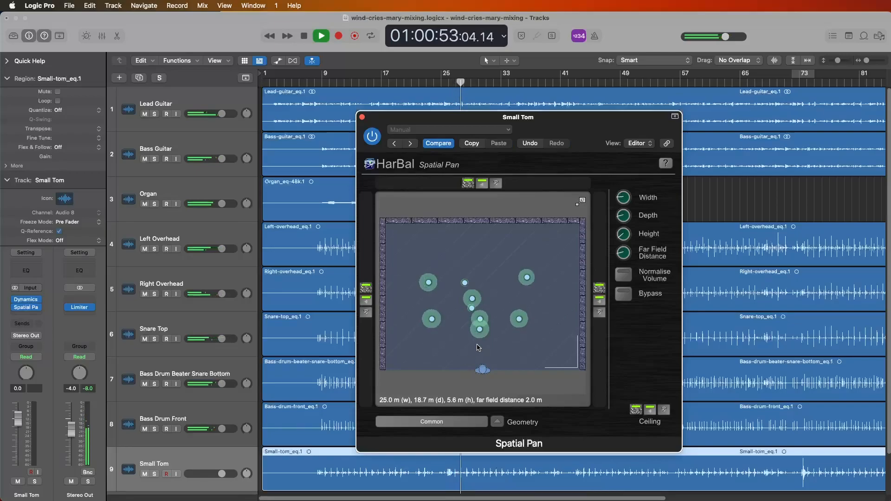
pyautogui.moveTo(481, 344); pyautogui.dragTo(483, 358)
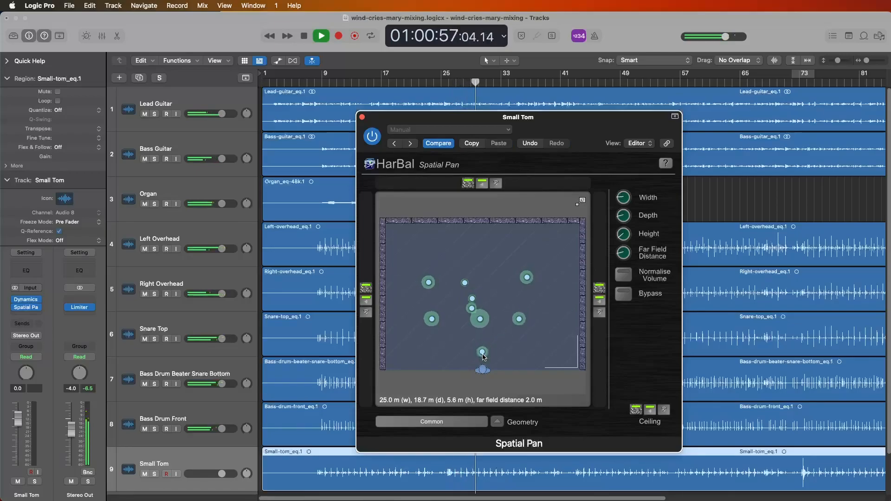
pyautogui.moveTo(481, 321); pyautogui.dragTo(491, 332)
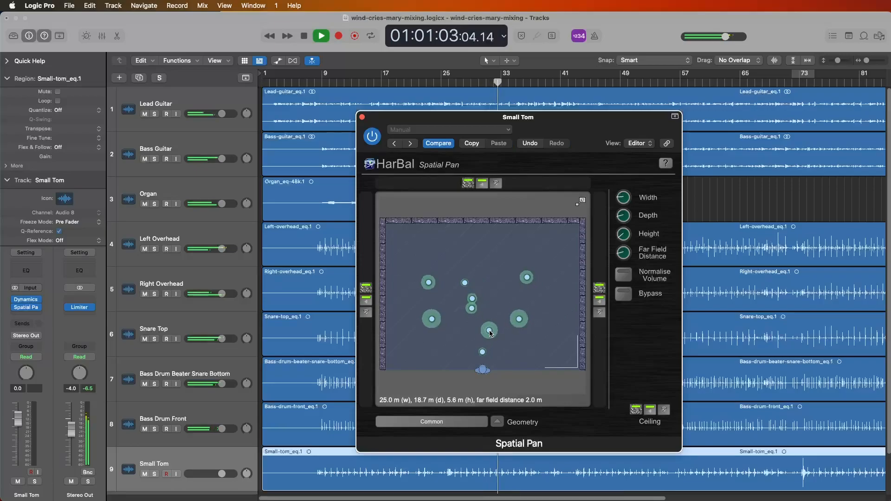
pyautogui.moveTo(521, 321); pyautogui.dragTo(489, 329)
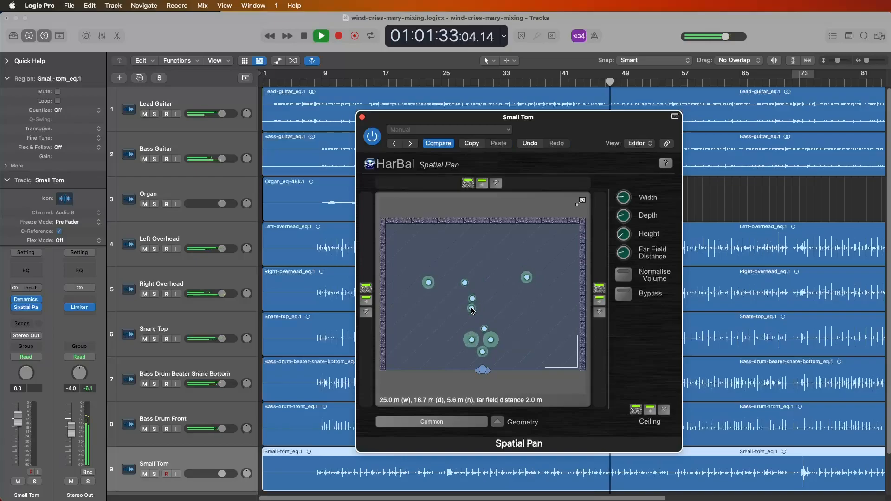
# Step: Shift the snare top, snare bottom and small tom sources slightly right, lining them up just left of the room's centreline
pyautogui.moveTo(472, 310)
pyautogui.mouseDown()
pyautogui.moveTo(490, 294)
pyautogui.moveTo(485, 264)
pyautogui.moveTo(486, 312)
pyautogui.mouseUp()
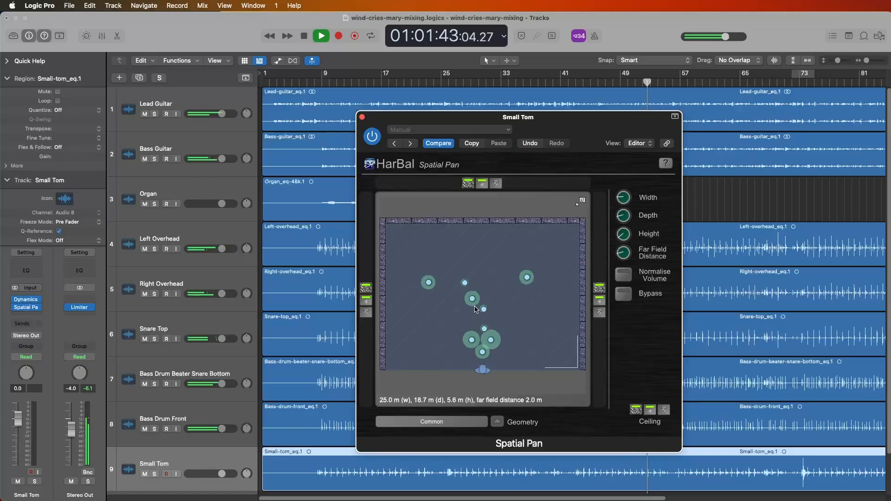
pyautogui.moveTo(478, 298); pyautogui.dragTo(493, 298)
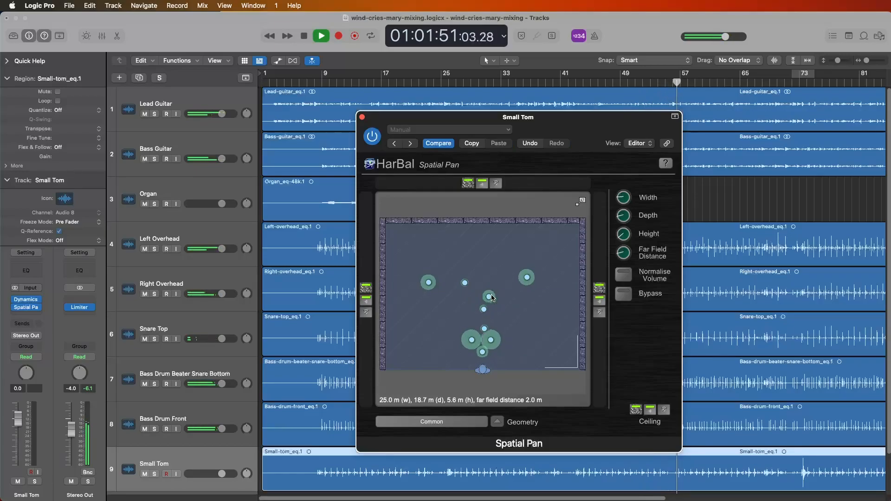
pyautogui.moveTo(485, 310)
pyautogui.mouseDown()
pyautogui.moveTo(477, 317)
pyautogui.moveTo(484, 311)
pyautogui.moveTo(474, 301)
pyautogui.moveTo(477, 315)
pyautogui.mouseUp()
pyautogui.moveTo(465, 283)
pyautogui.mouseDown()
pyautogui.moveTo(488, 283)
pyautogui.moveTo(477, 281)
pyautogui.mouseUp()
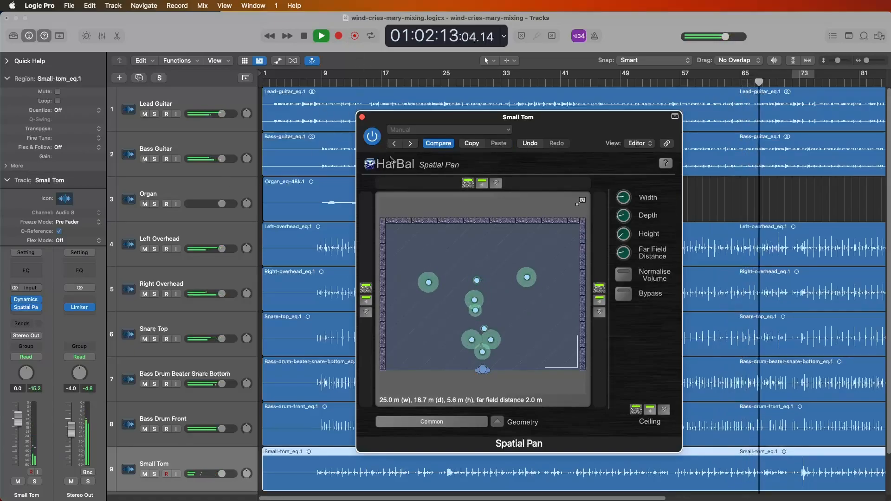
pyautogui.click(306, 37)
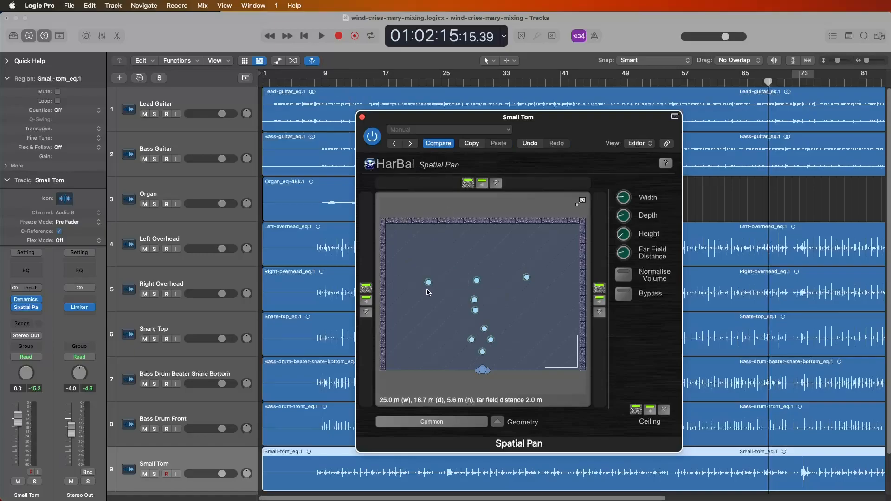
# Step: Solo the left and right overhead sources in the room view and listen to them in playback
pyautogui.click(321, 36)
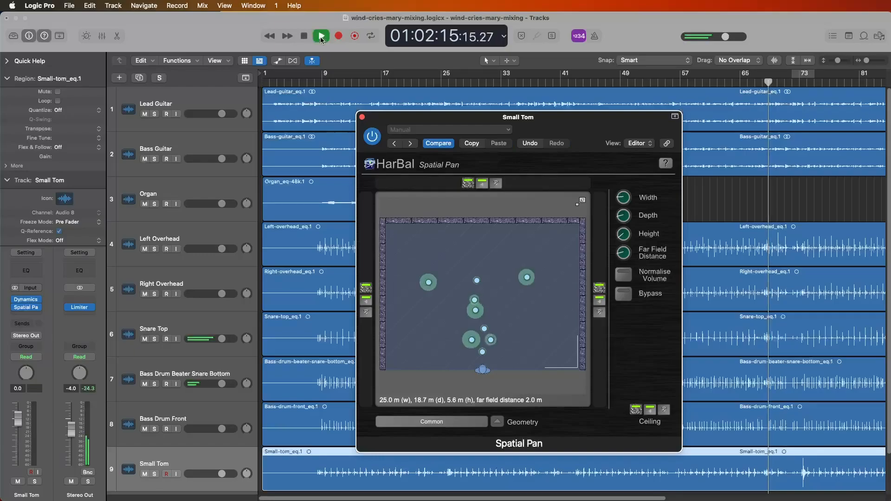
pyautogui.click(429, 283)
pyautogui.click(527, 278)
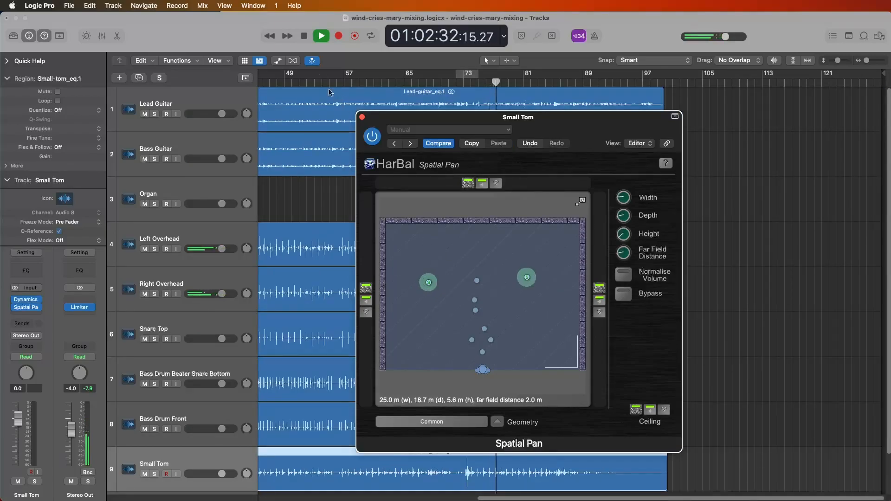
pyautogui.click(305, 40)
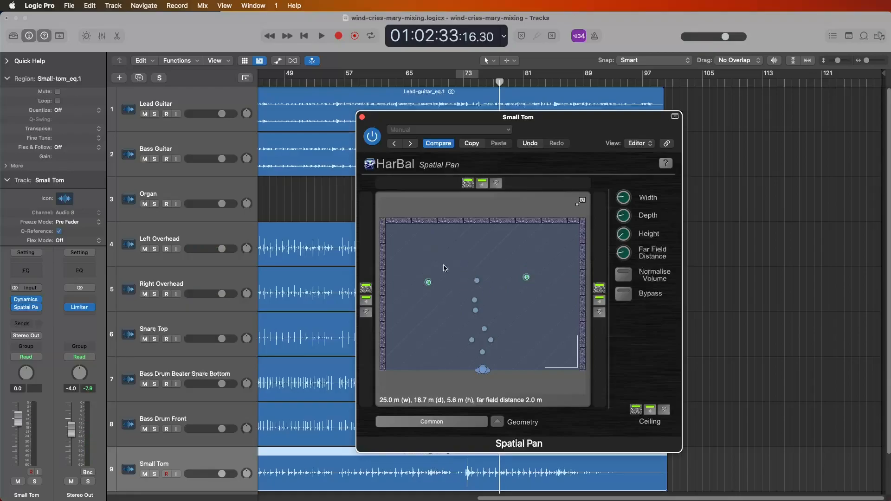
# Step: Unsolo both overhead sources during playback from 01:00:16 and move them slightly inward, roughly level with each other
pyautogui.click(309, 40)
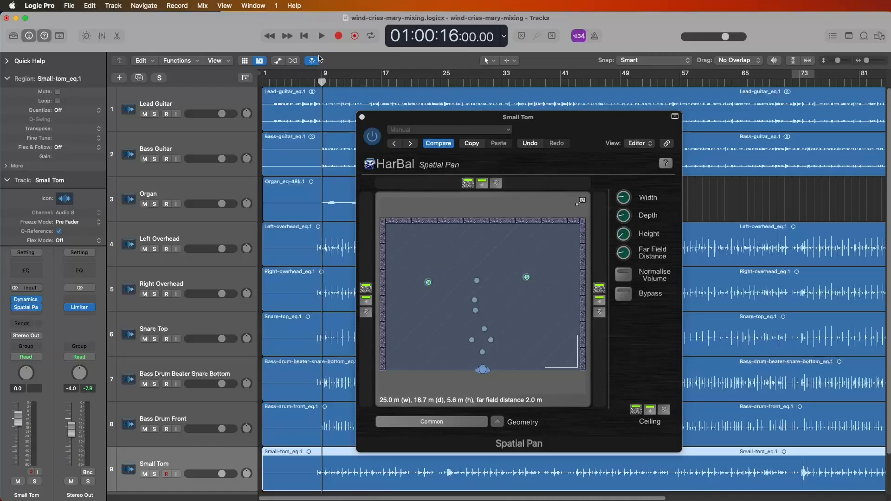
pyautogui.click(322, 40)
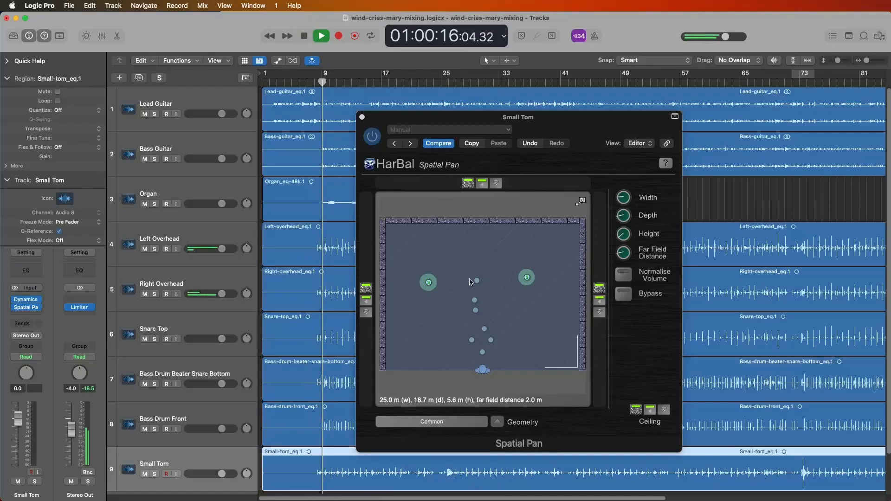
pyautogui.click(428, 283)
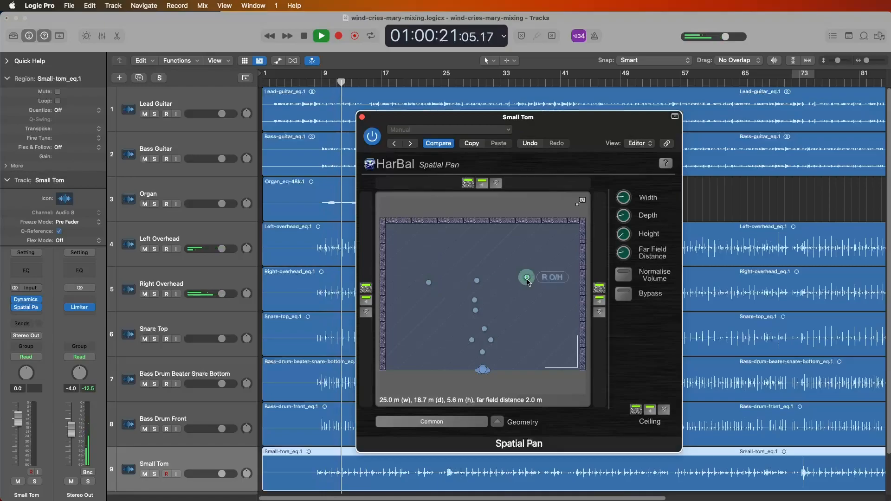
pyautogui.moveTo(528, 280); pyautogui.dragTo(522, 285)
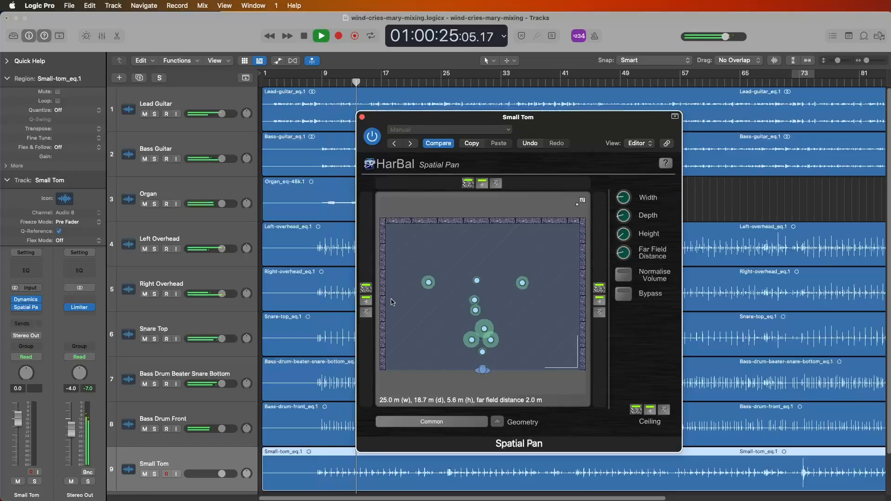
pyautogui.moveTo(426, 284); pyautogui.dragTo(439, 285)
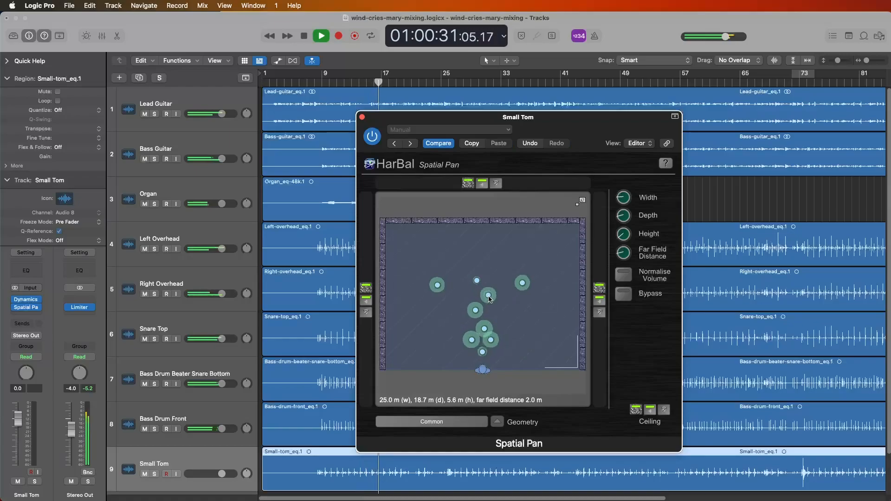
# Step: Move both snare sources slightly closer to the listener near the room's centreline, and shift the small tom source left and forward
pyautogui.moveTo(489, 302); pyautogui.dragTo(493, 304)
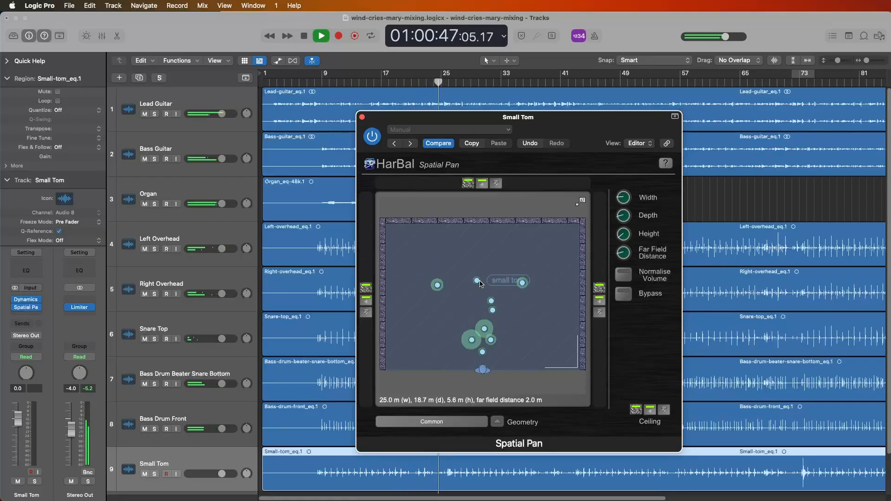
pyautogui.moveTo(470, 292); pyautogui.dragTo(468, 297)
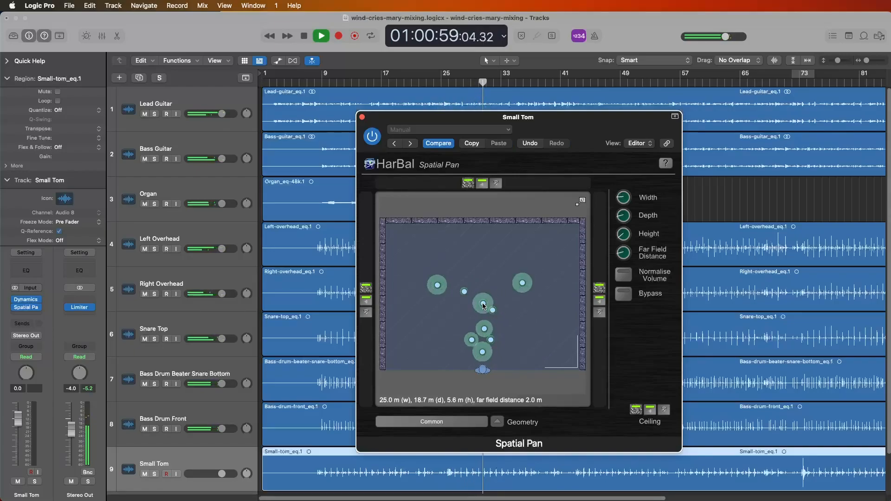
pyautogui.moveTo(483, 306); pyautogui.dragTo(484, 313)
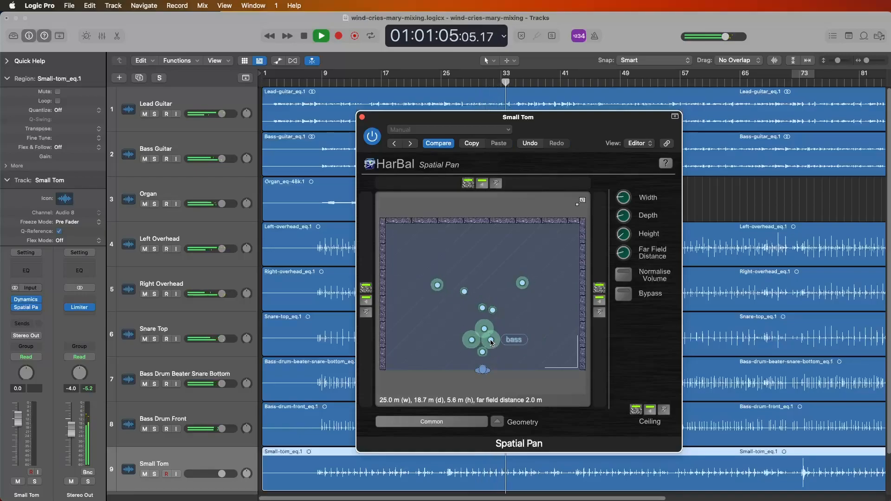
# Step: Move the bass source slightly back, draw the source opposite it closer to the centre, and bring both overhead sources slightly inward
pyautogui.moveTo(492, 338); pyautogui.dragTo(491, 337)
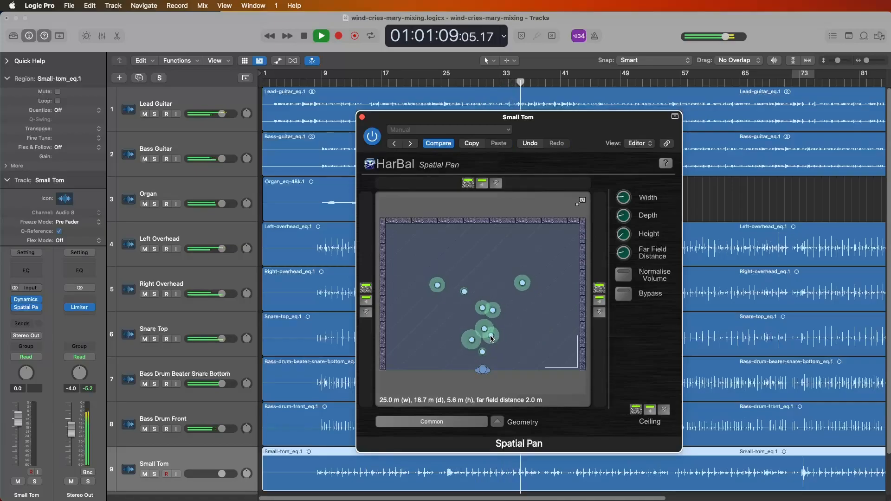
pyautogui.moveTo(473, 342); pyautogui.dragTo(478, 338)
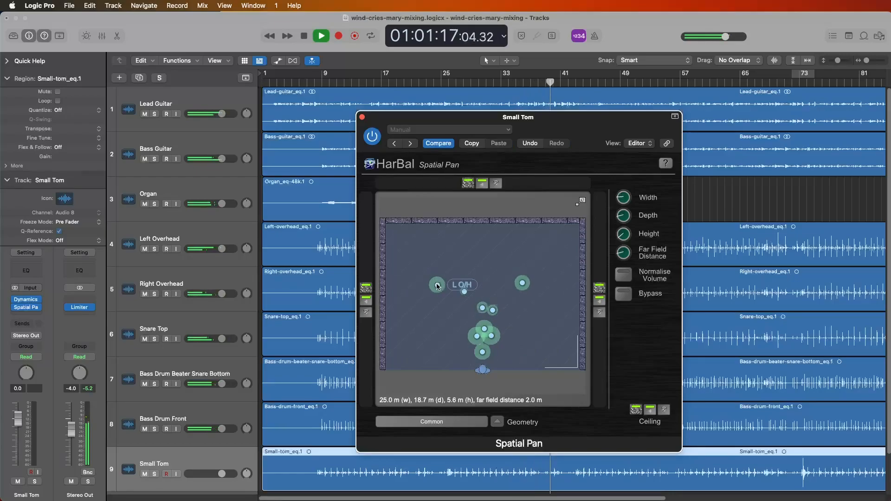
pyautogui.moveTo(438, 288); pyautogui.dragTo(445, 286)
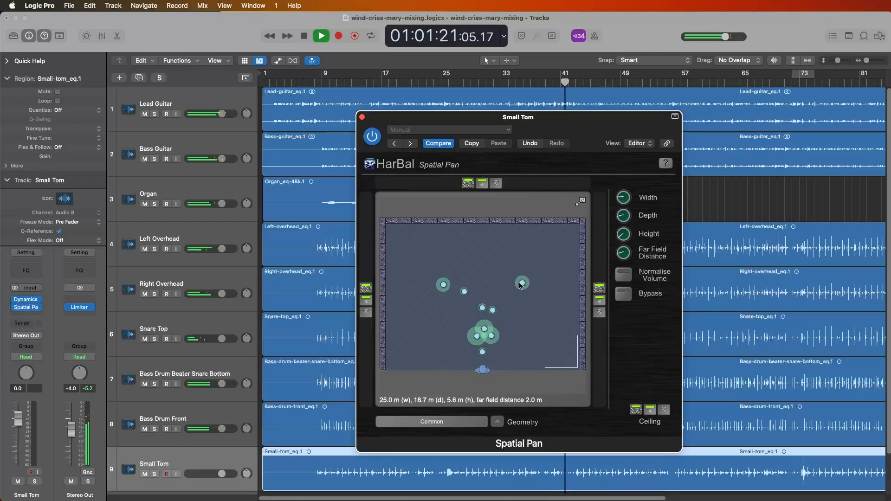
pyautogui.moveTo(521, 283); pyautogui.dragTo(519, 283)
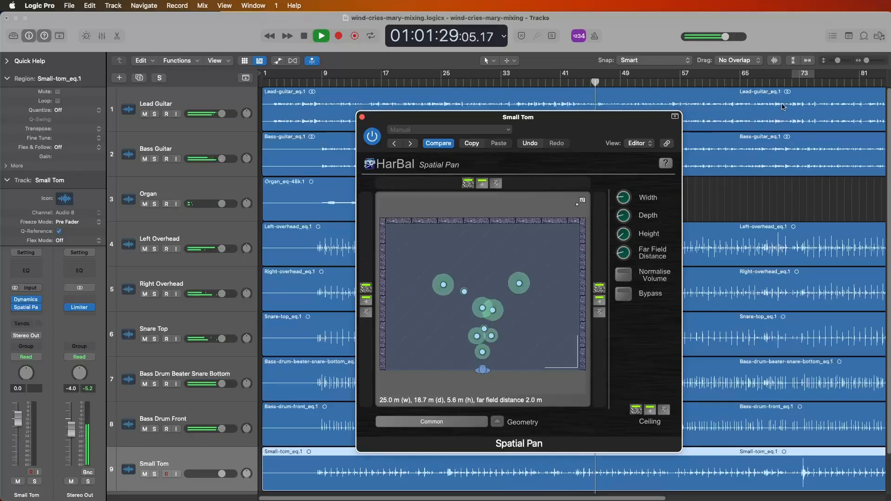
# Step: Audition the song's ending from around bar 70, stop playback and save the project
pyautogui.click(785, 82)
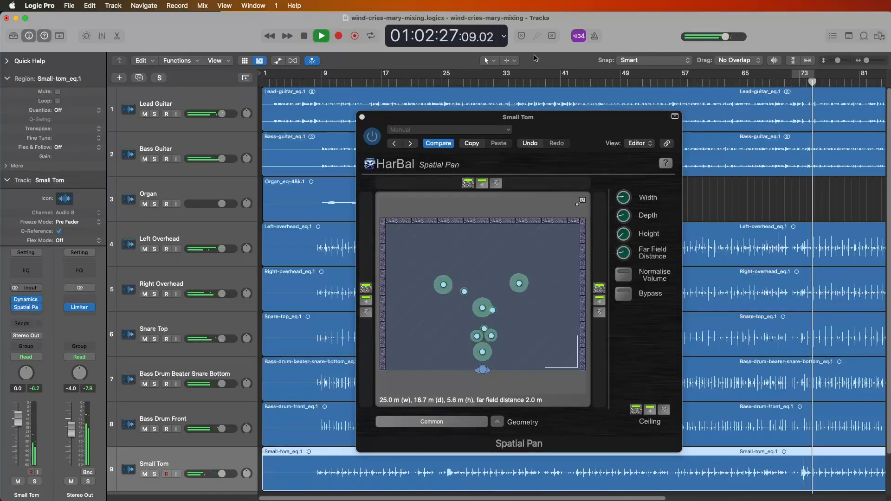
pyautogui.click(305, 37)
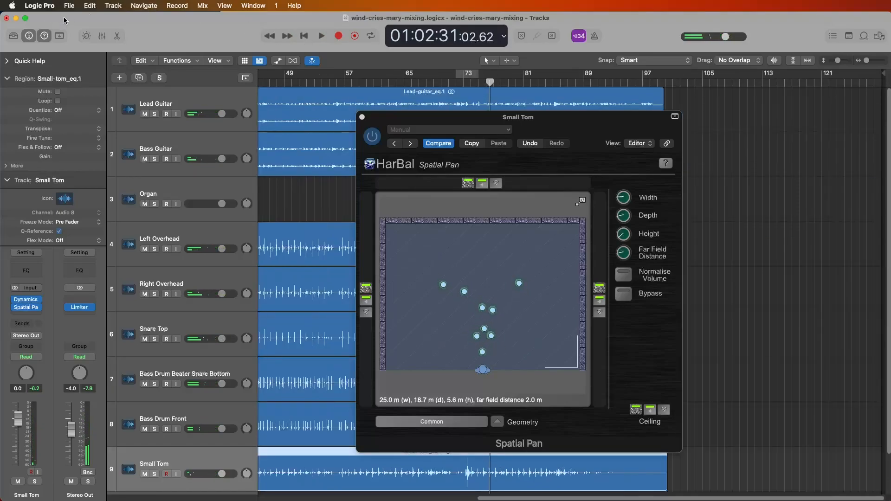
pyautogui.click(73, 6)
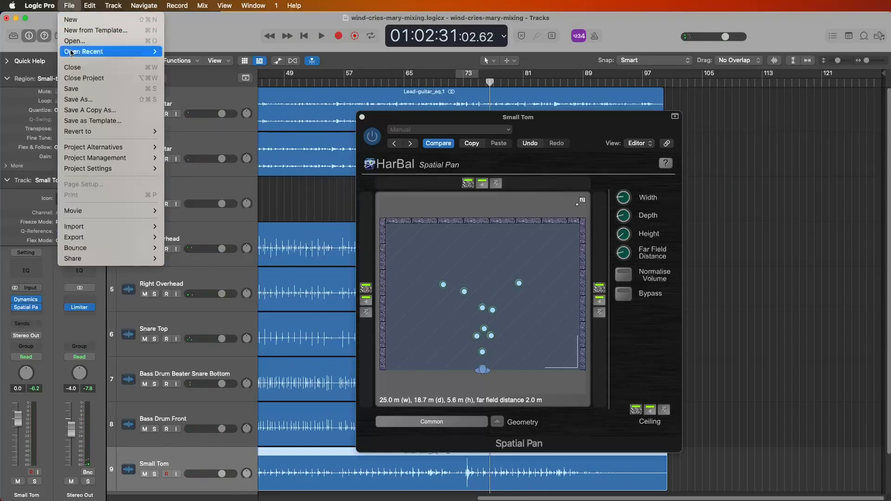
pyautogui.click(67, 96)
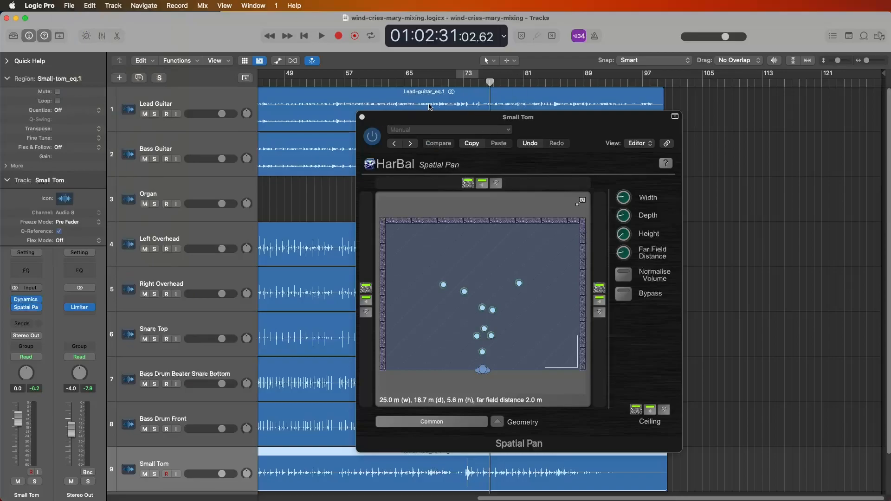
# Step: Return to the start of the song and position the playhead at 01:00:11
pyautogui.moveTo(434, 117); pyautogui.dragTo(419, 112)
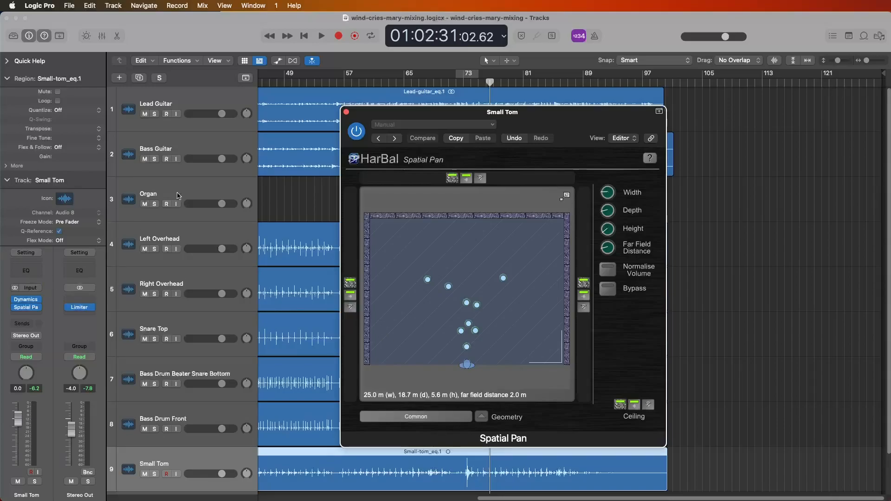
pyautogui.click(305, 37)
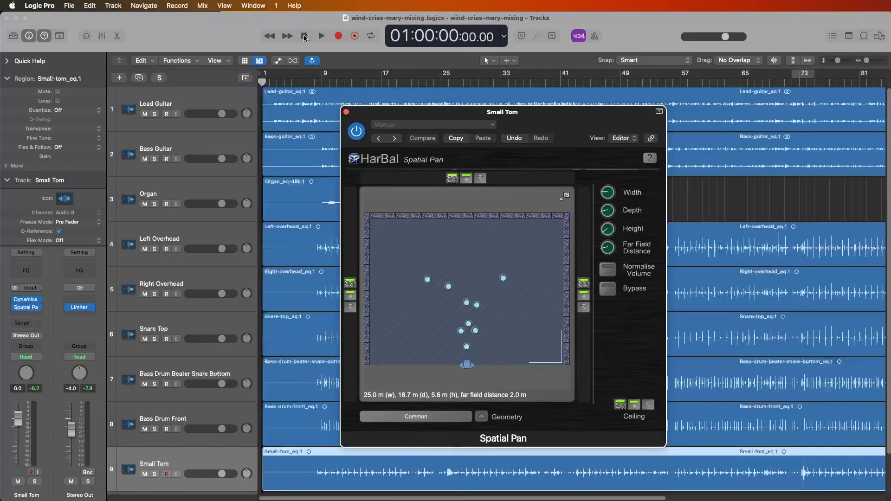
pyautogui.click(307, 91)
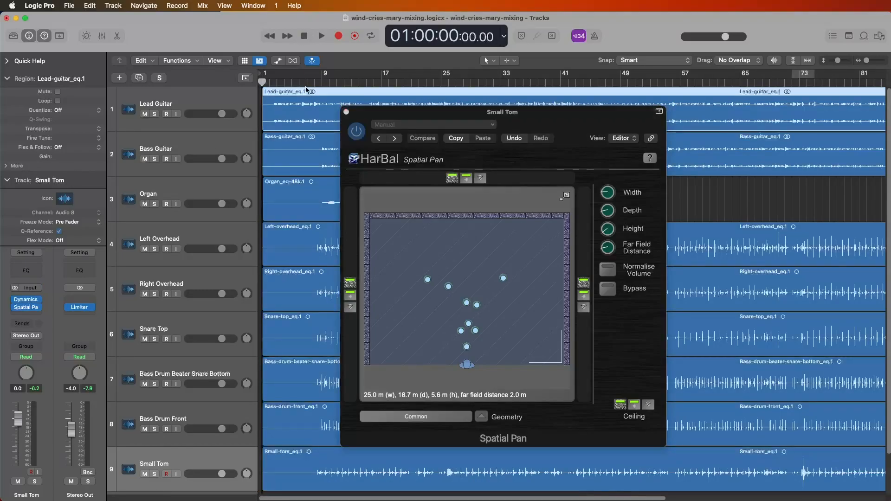
pyautogui.click(302, 83)
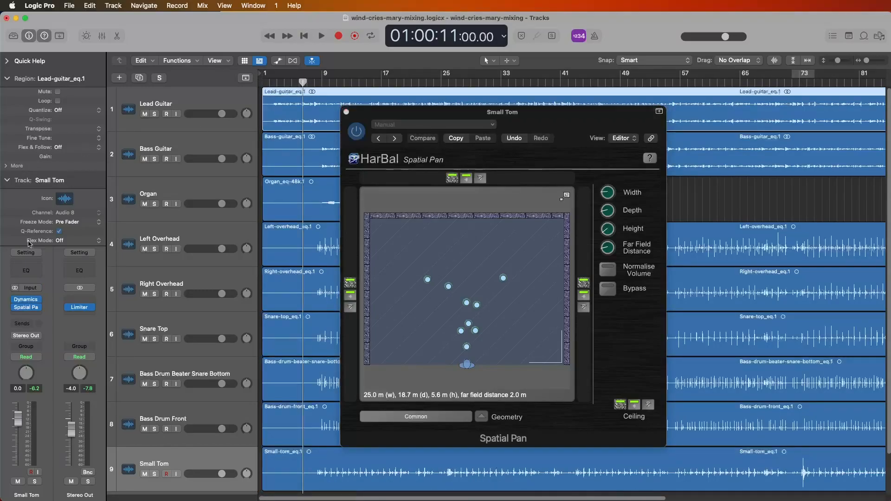
# Step: Insert the stereo Synthetic Space plug-in ahead of the Limiter on the stereo output and turn off Discrete Early Reflections
pyautogui.click(79, 301)
pyautogui.moveTo(92, 348)
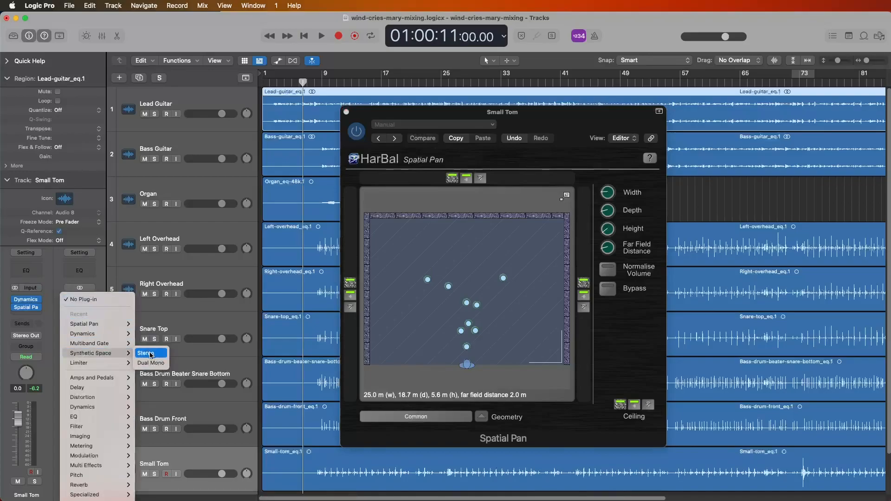
pyautogui.click(150, 354)
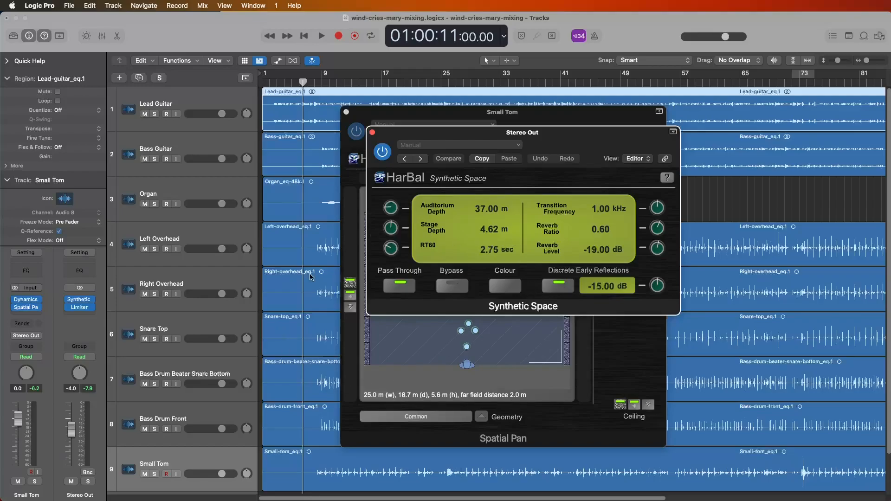
pyautogui.click(566, 287)
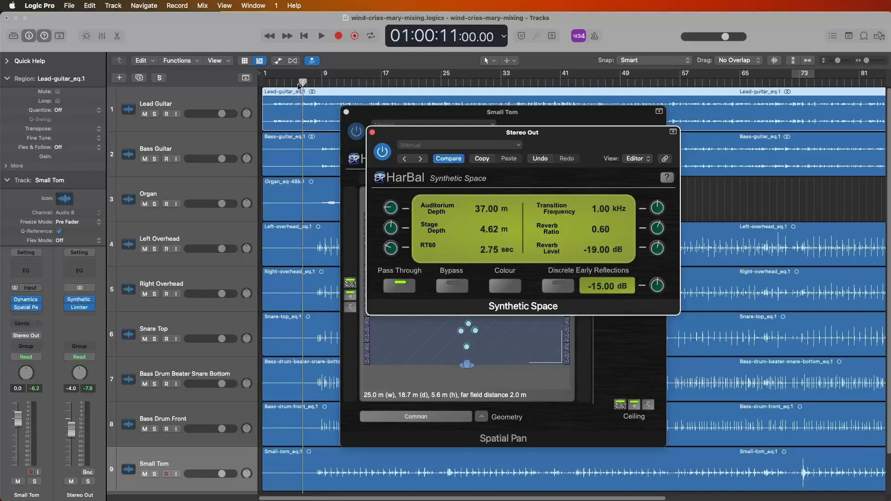
# Step: During playback with Pass Through off, set Auditorium Depth to 29.34 m and RT60 to 1.54 sec, and turn Pass Through back on
pyautogui.click(321, 36)
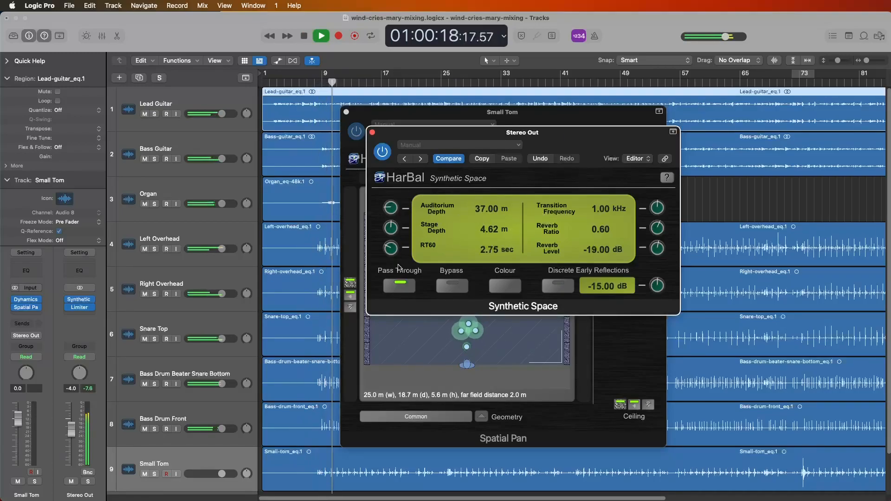
pyautogui.moveTo(389, 210); pyautogui.dragTo(395, 223)
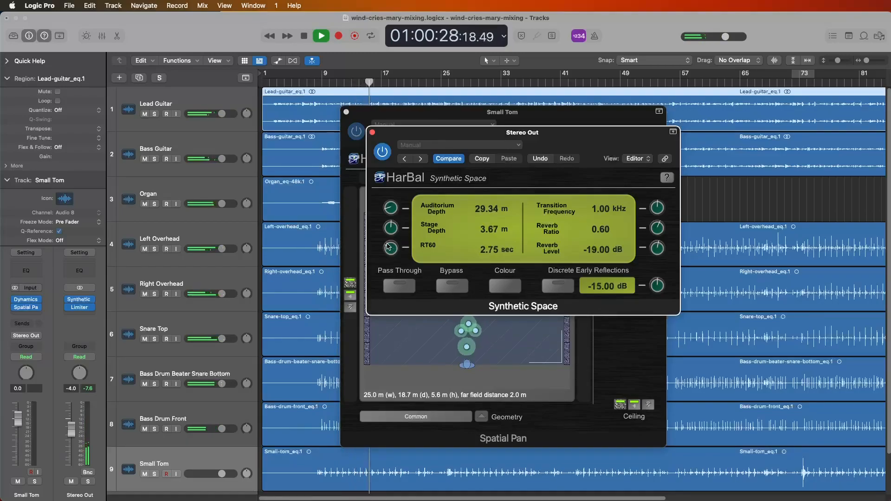
pyautogui.moveTo(389, 249); pyautogui.dragTo(402, 273)
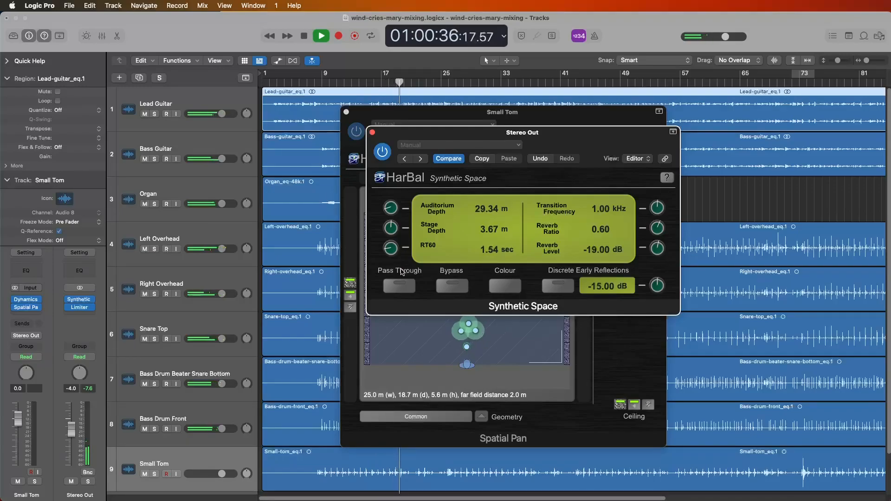
pyautogui.click(399, 285)
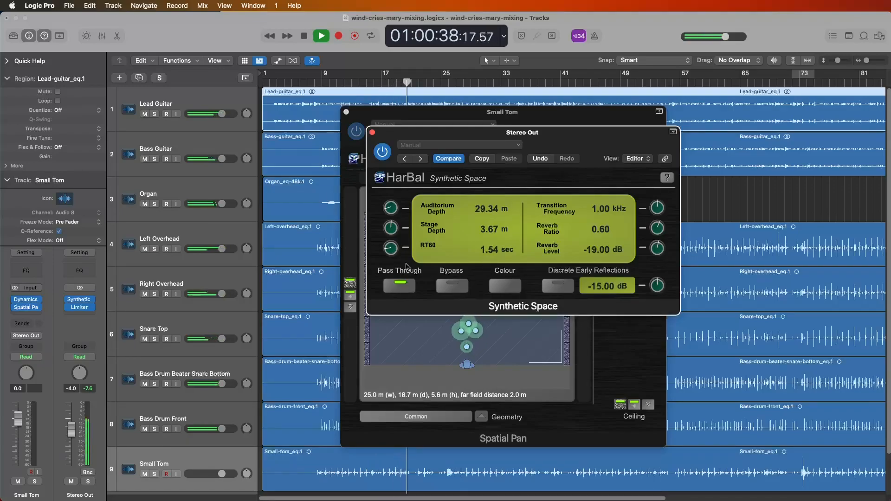
# Step: Set RT60 to 1.67 sec and arrange the Synthetic Space and Spatial Pan windows so the room's sources stay visible
pyautogui.moveTo(430, 137); pyautogui.dragTo(558, 115)
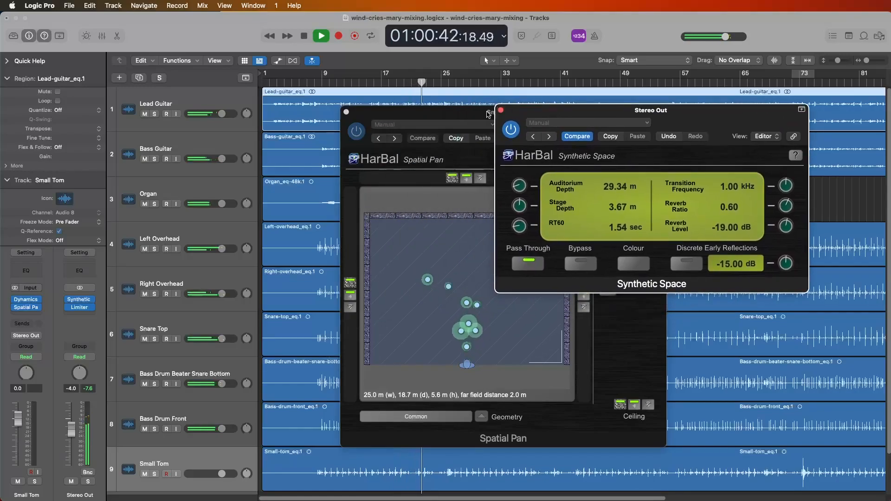
pyautogui.moveTo(462, 112); pyautogui.dragTo(444, 97)
pyautogui.click(624, 140)
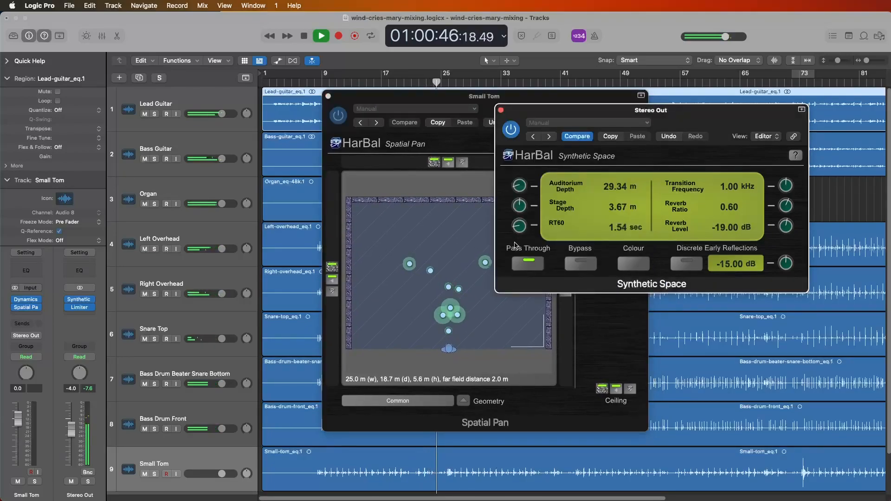
pyautogui.moveTo(515, 228); pyautogui.dragTo(514, 226)
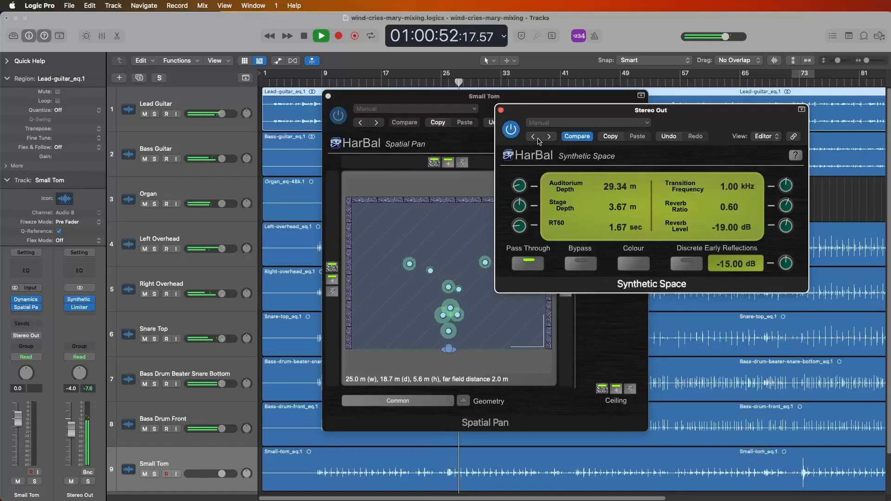
pyautogui.moveTo(540, 110); pyautogui.dragTo(577, 178)
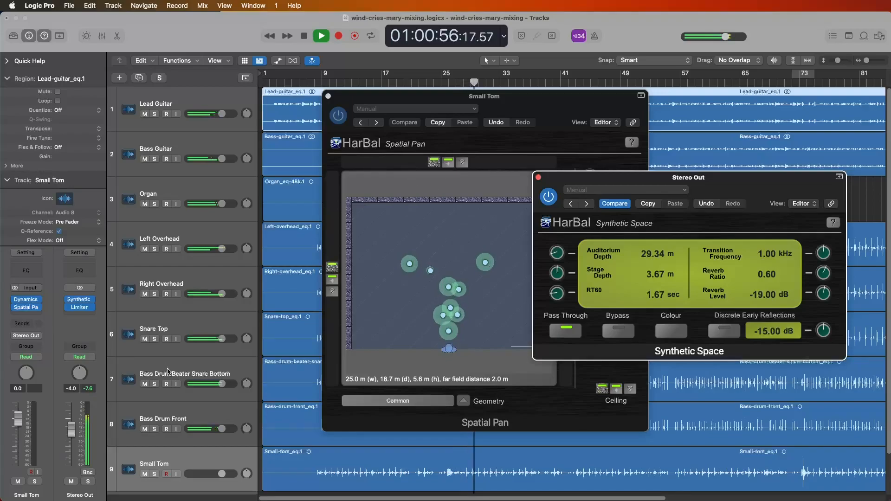
# Step: Raise the gain of the Limiter on the stereo output during playback and close its window
pyautogui.click(83, 314)
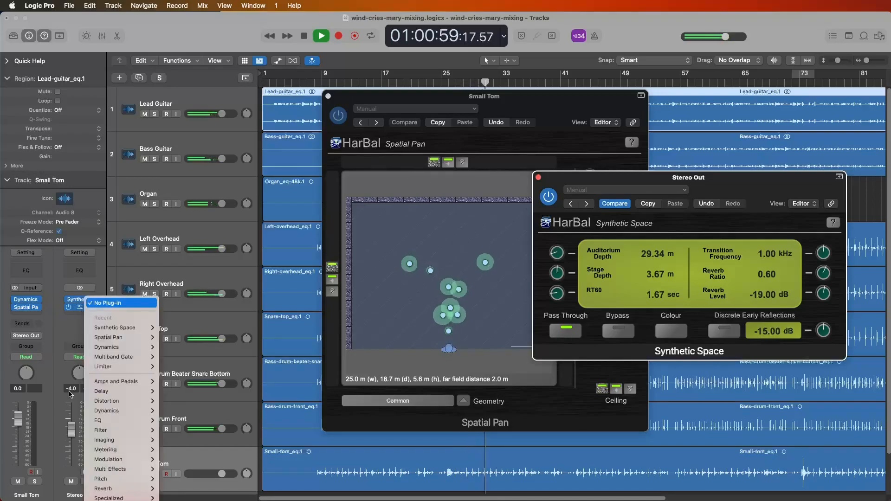
pyautogui.click(69, 327)
pyautogui.click(80, 308)
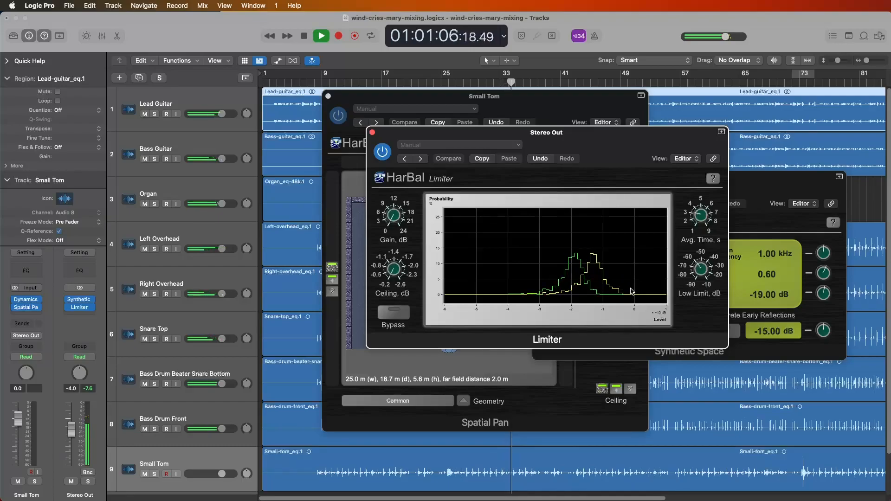
pyautogui.moveTo(392, 218); pyautogui.dragTo(387, 203)
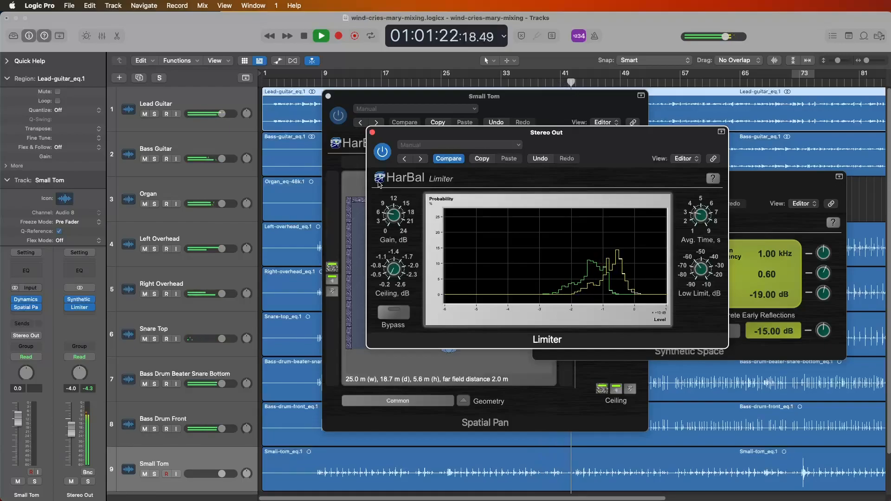
pyautogui.click(372, 133)
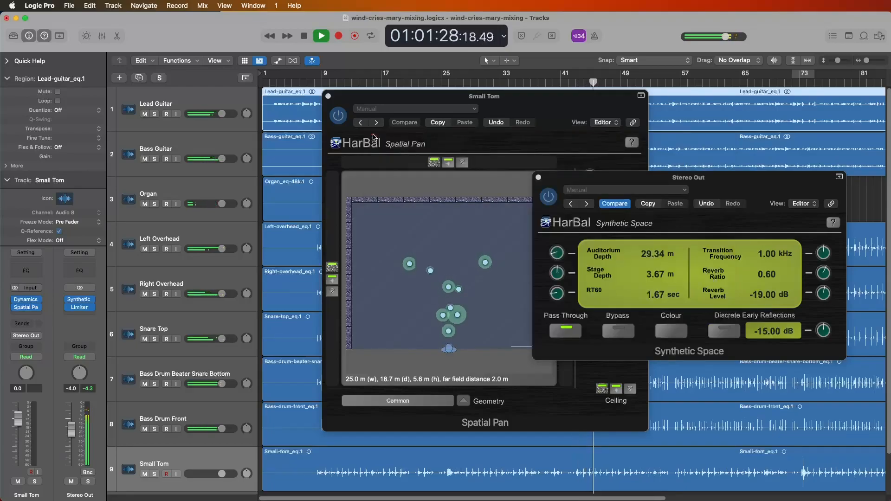
# Step: Move both snare sources back between the overheads, place the small tom source farther back to their left, and stop playback
pyautogui.moveTo(449, 102); pyautogui.dragTo(450, 103)
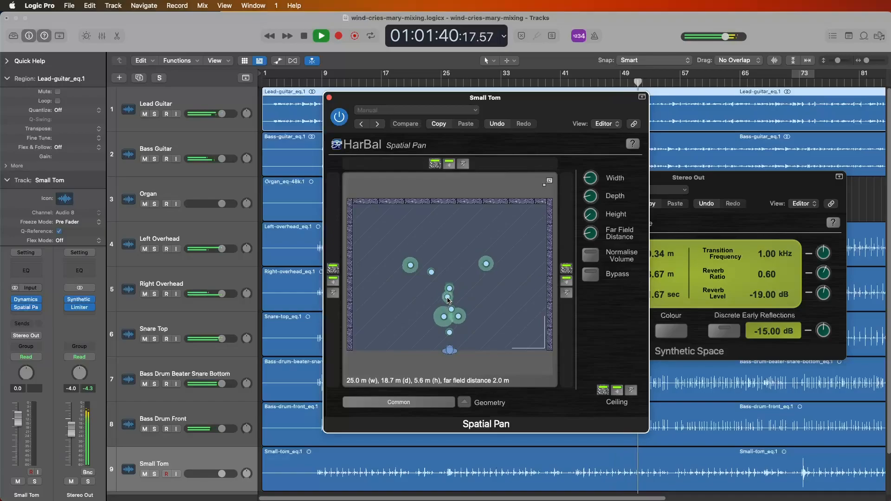
pyautogui.moveTo(450, 300); pyautogui.dragTo(452, 299)
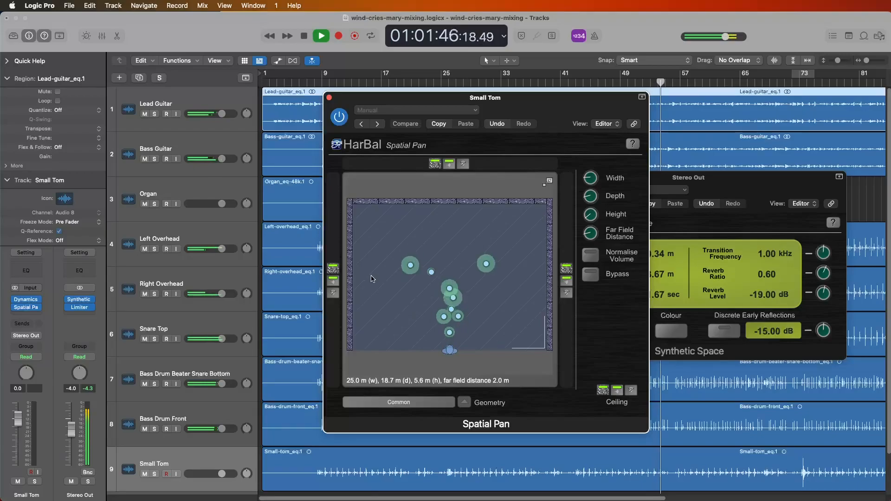
pyautogui.moveTo(448, 303); pyautogui.dragTo(447, 263)
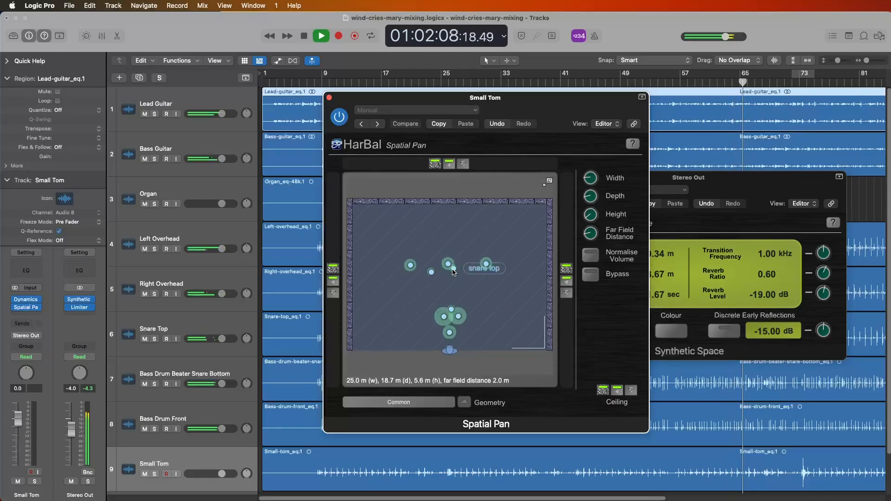
pyautogui.moveTo(454, 272); pyautogui.dragTo(428, 251)
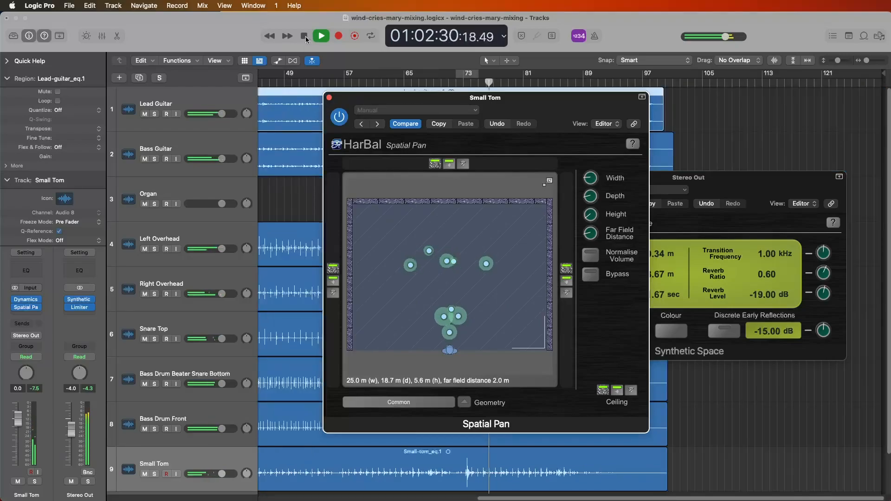
pyautogui.click(305, 36)
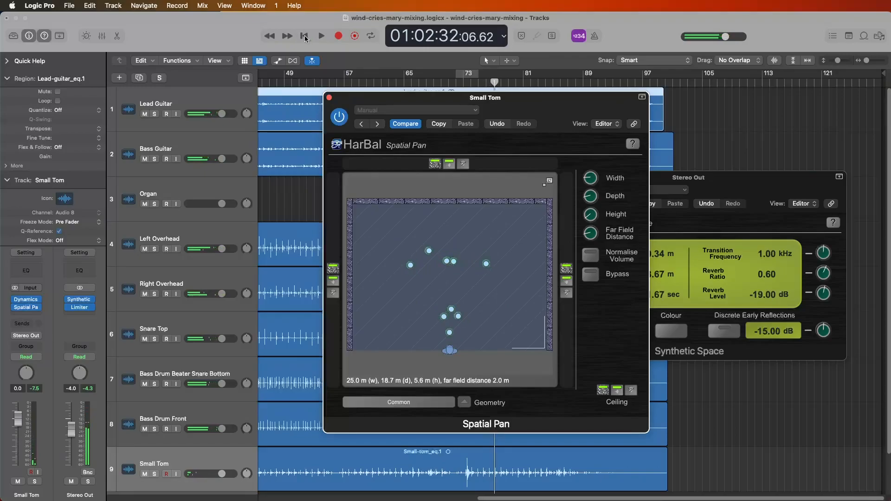
# Step: Rewind the project, play the mix from 01:00:14 on the timeline, and keep the Spatial Pan room in front to watch its sources
pyautogui.click(310, 40)
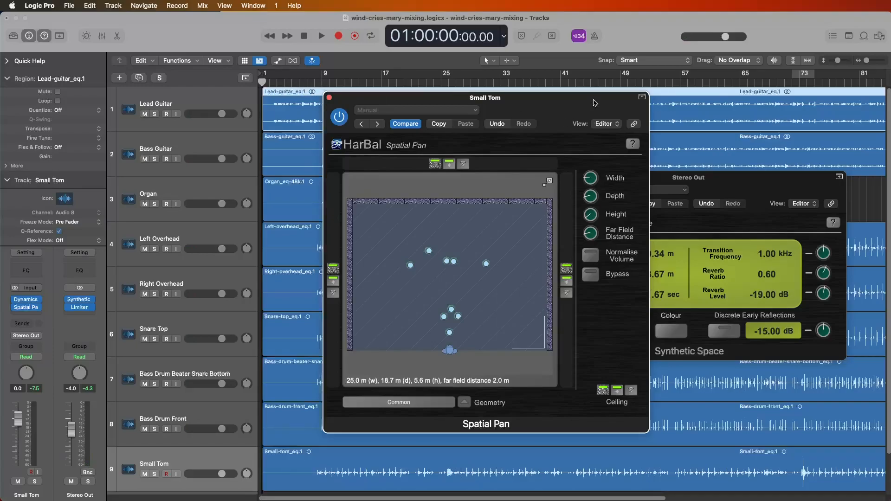
pyautogui.click(699, 180)
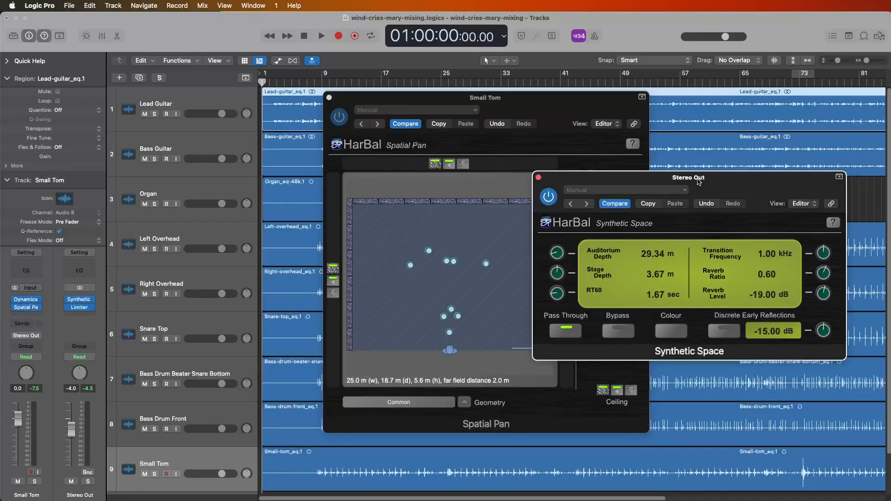
pyautogui.click(553, 103)
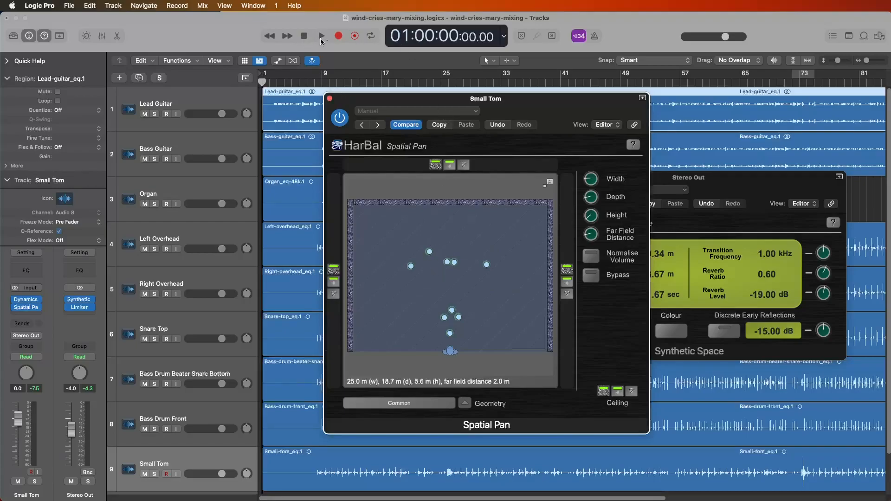
pyautogui.click(314, 83)
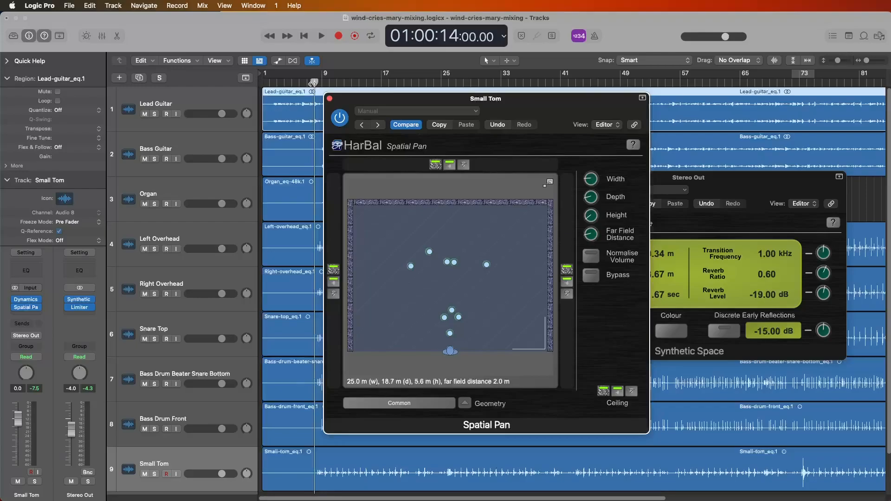
pyautogui.click(322, 36)
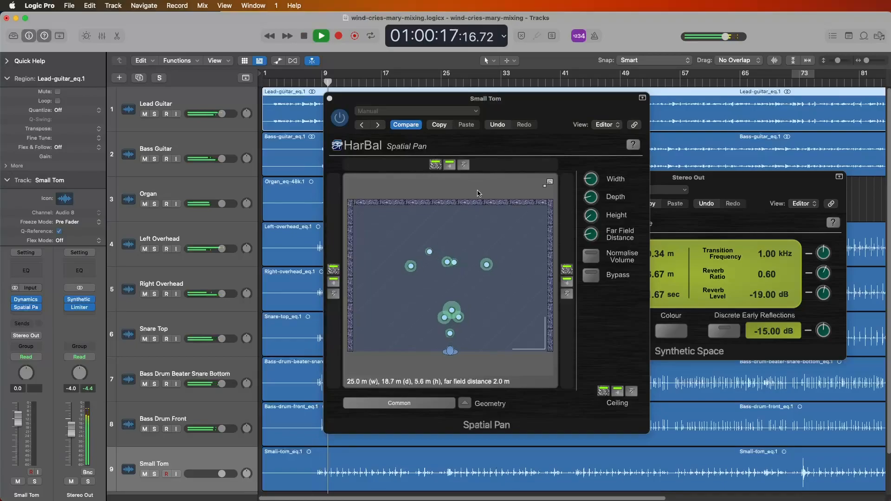
pyautogui.click(399, 201)
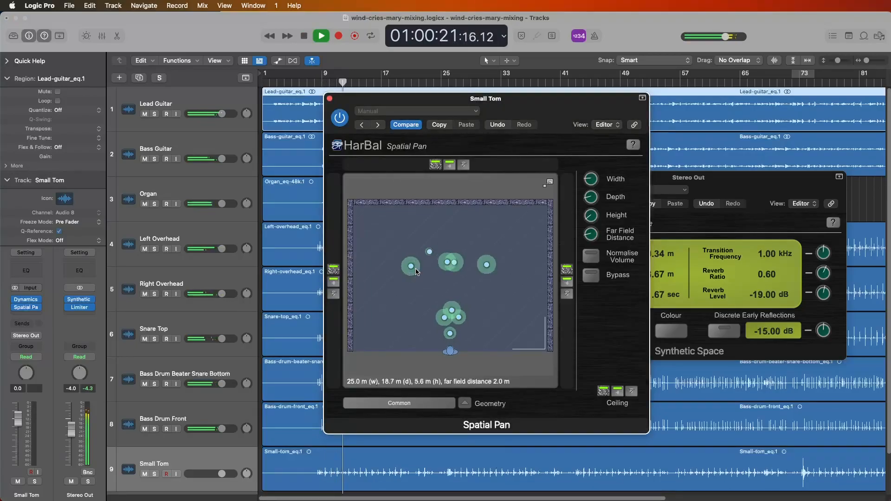
# Step: Compare the mix by ear with the Spatial Pan wall reflections off and Synthetic Space bypassed, restoring first the reflections and finally the reverb
pyautogui.click(435, 165)
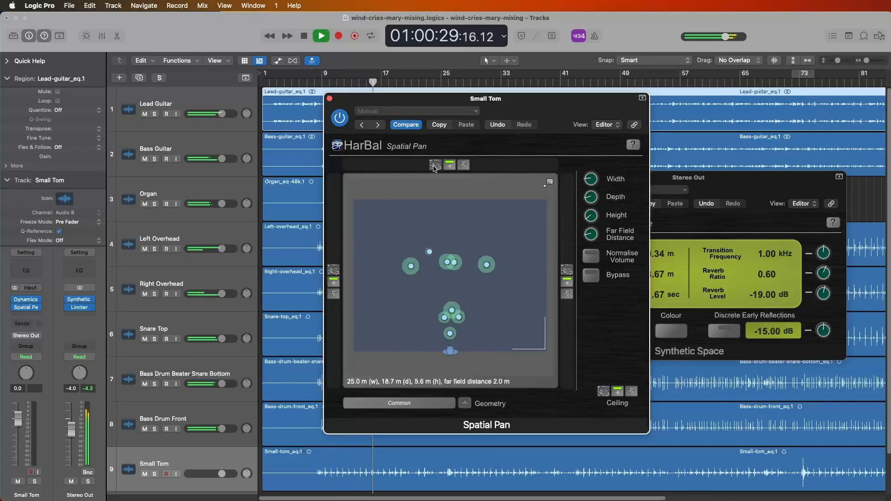
pyautogui.click(744, 183)
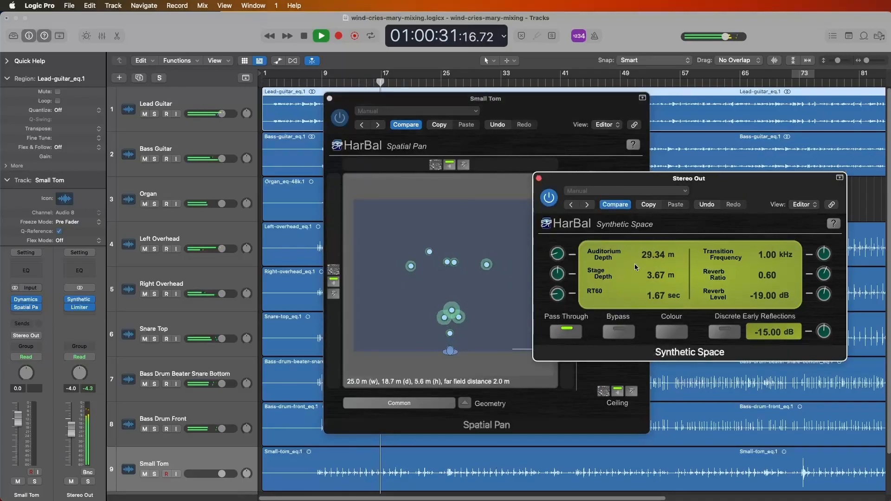
pyautogui.click(619, 331)
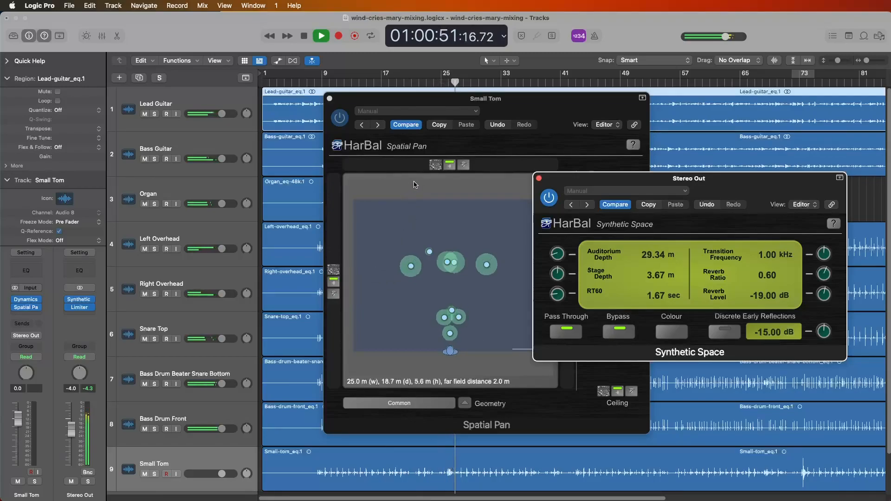
pyautogui.click(436, 166)
pyautogui.click(436, 166)
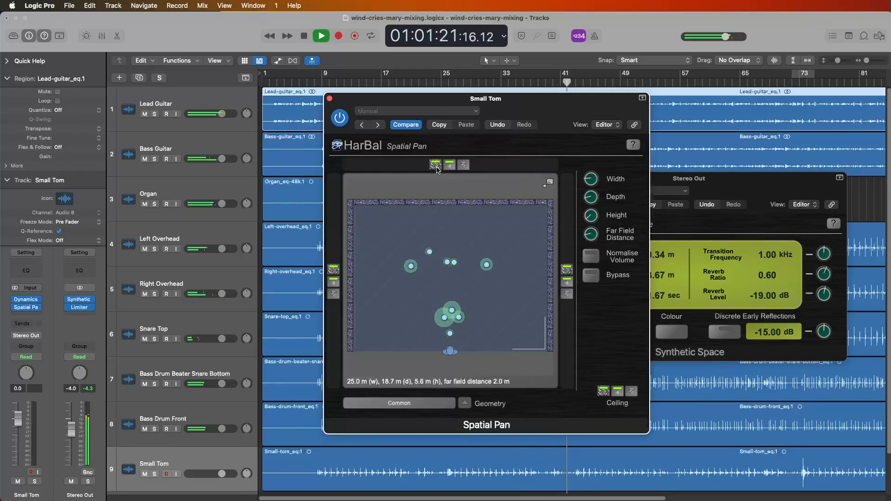
pyautogui.click(728, 188)
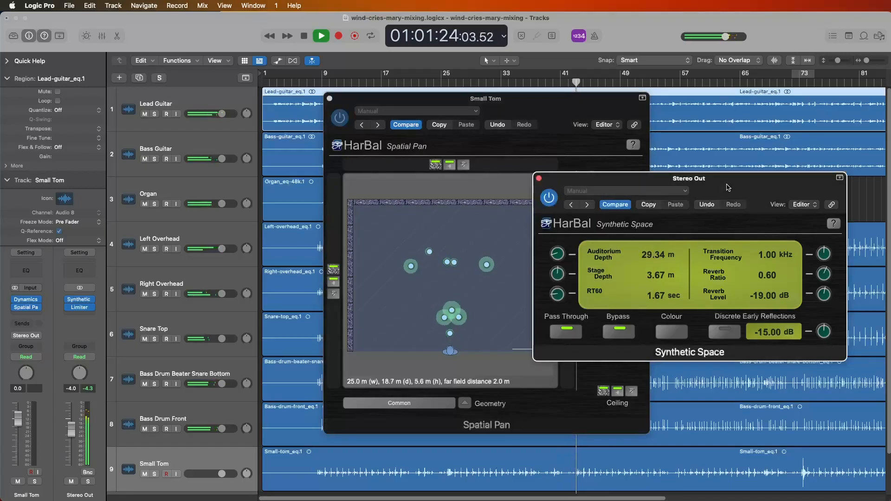
pyautogui.click(615, 337)
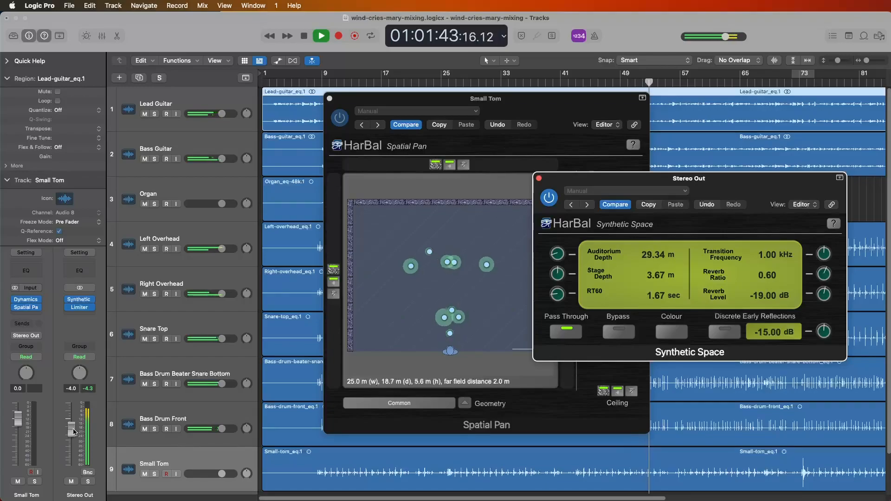
# Step: Set the Stereo Out channel volume to 0.0 dB during playback
pyautogui.doubleClick(72, 389)
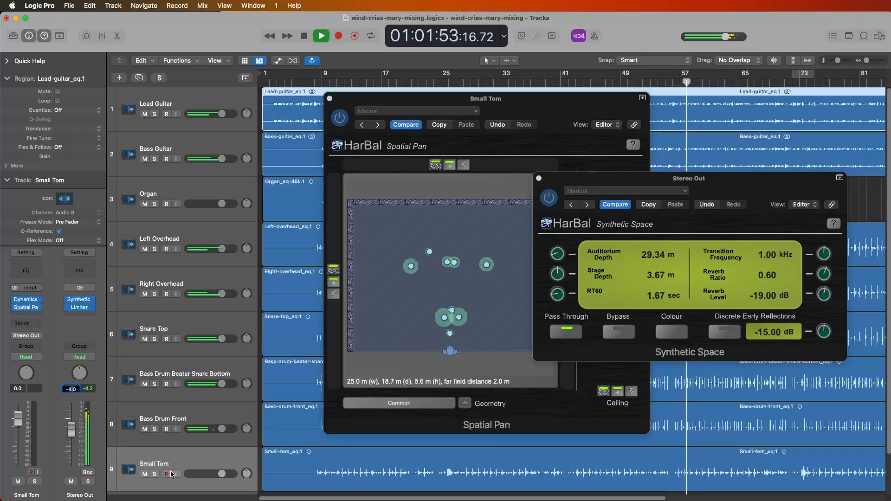
pyautogui.write('-0.7')
pyautogui.press('Return')
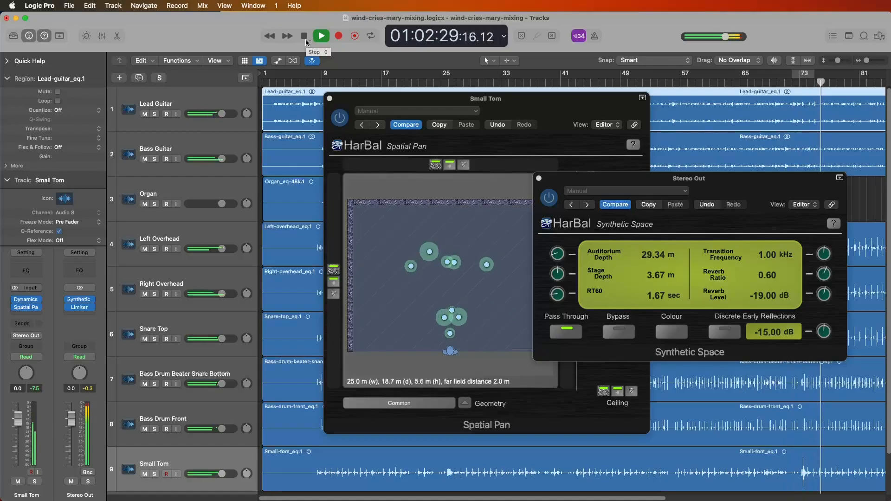
# Step: Stop playback and save the project
pyautogui.click(306, 42)
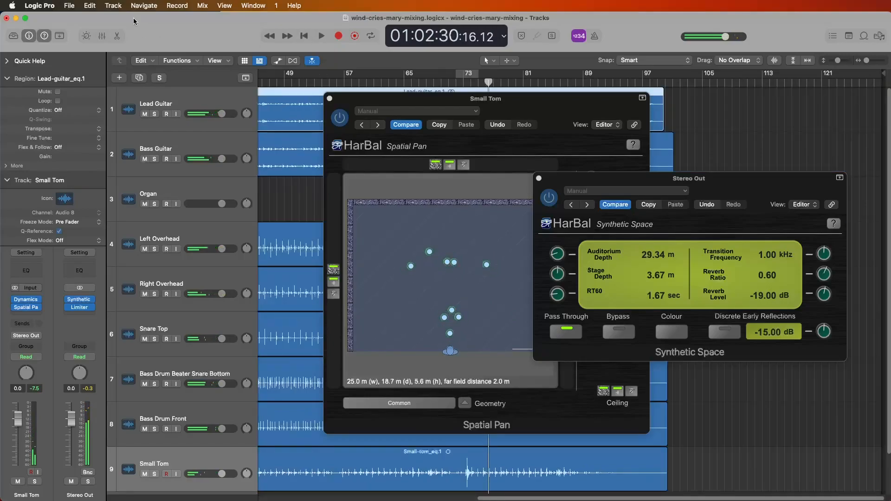
pyautogui.click(69, 6)
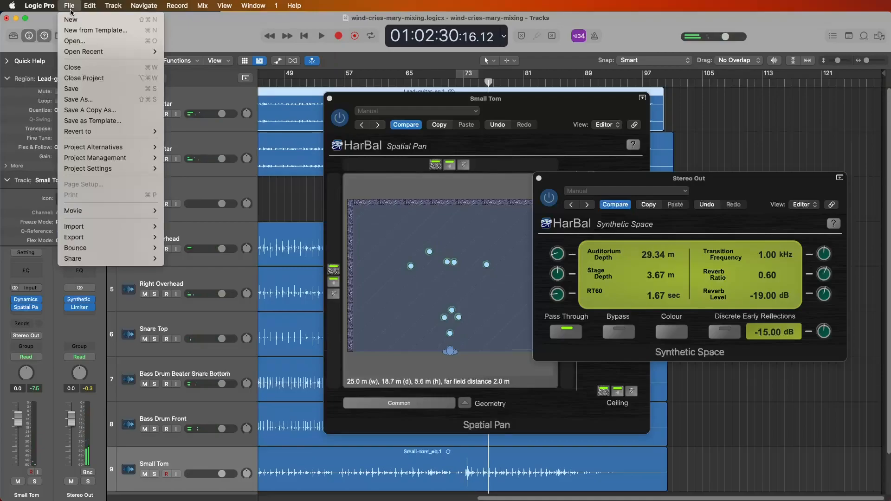
pyautogui.click(76, 92)
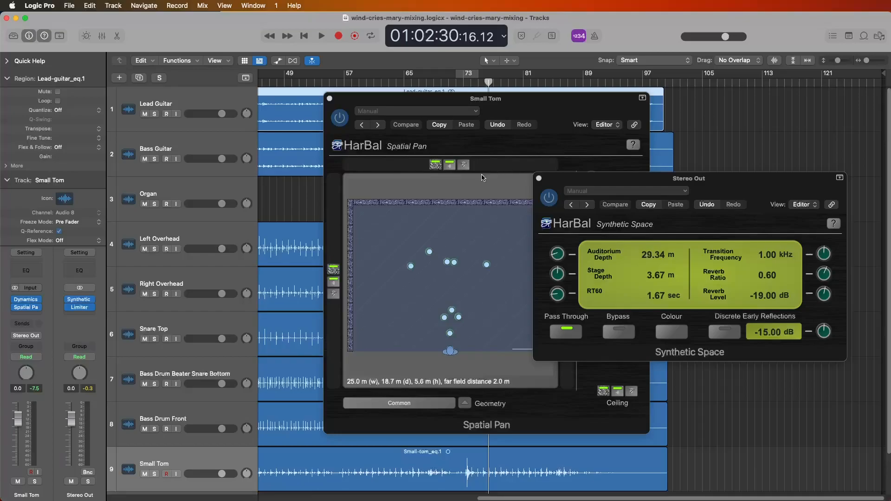
pyautogui.click(507, 151)
pyautogui.click(729, 186)
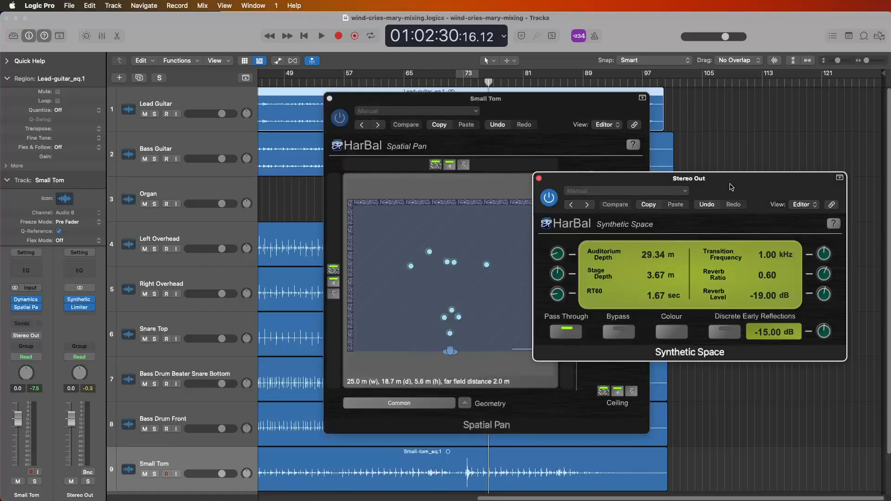